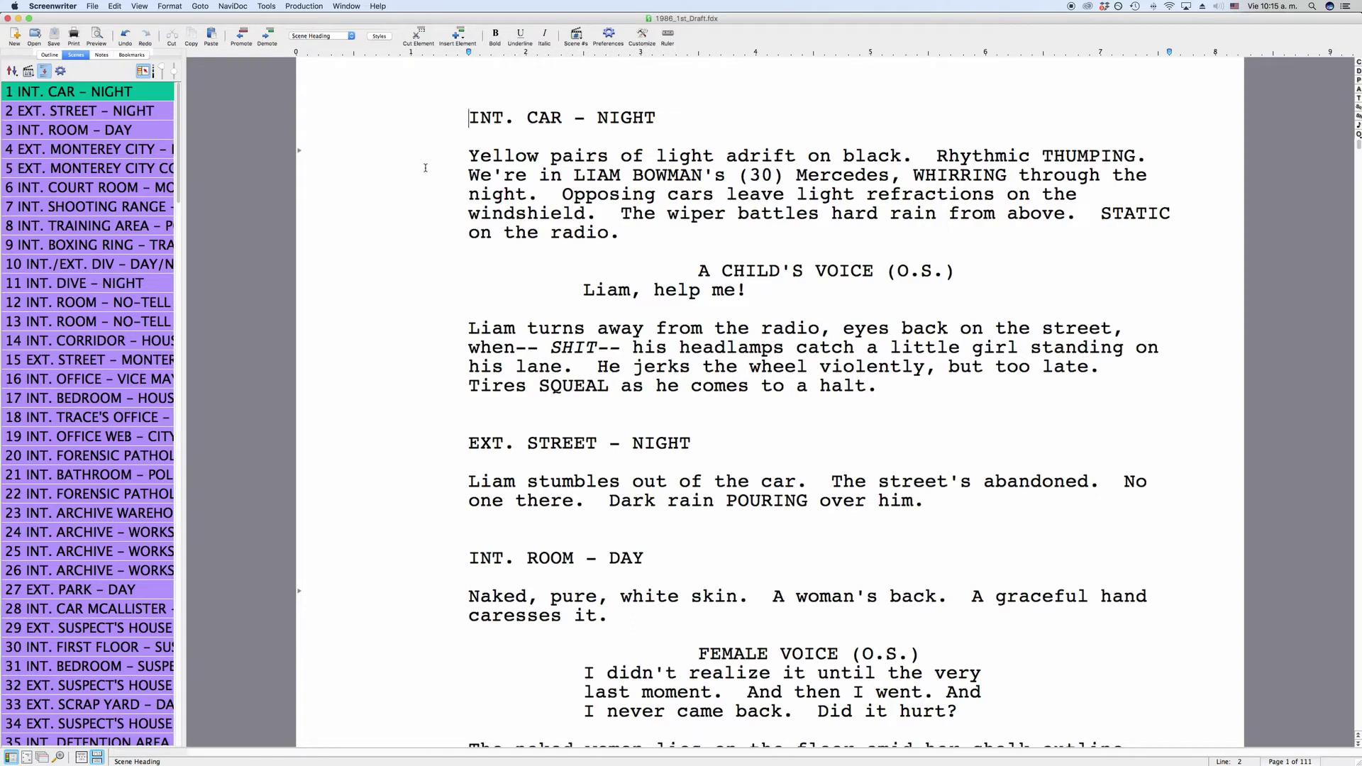
Start locking the script, continuing past the Spec script caution to the header text setup
left_click(315, 9)
key("Escape")
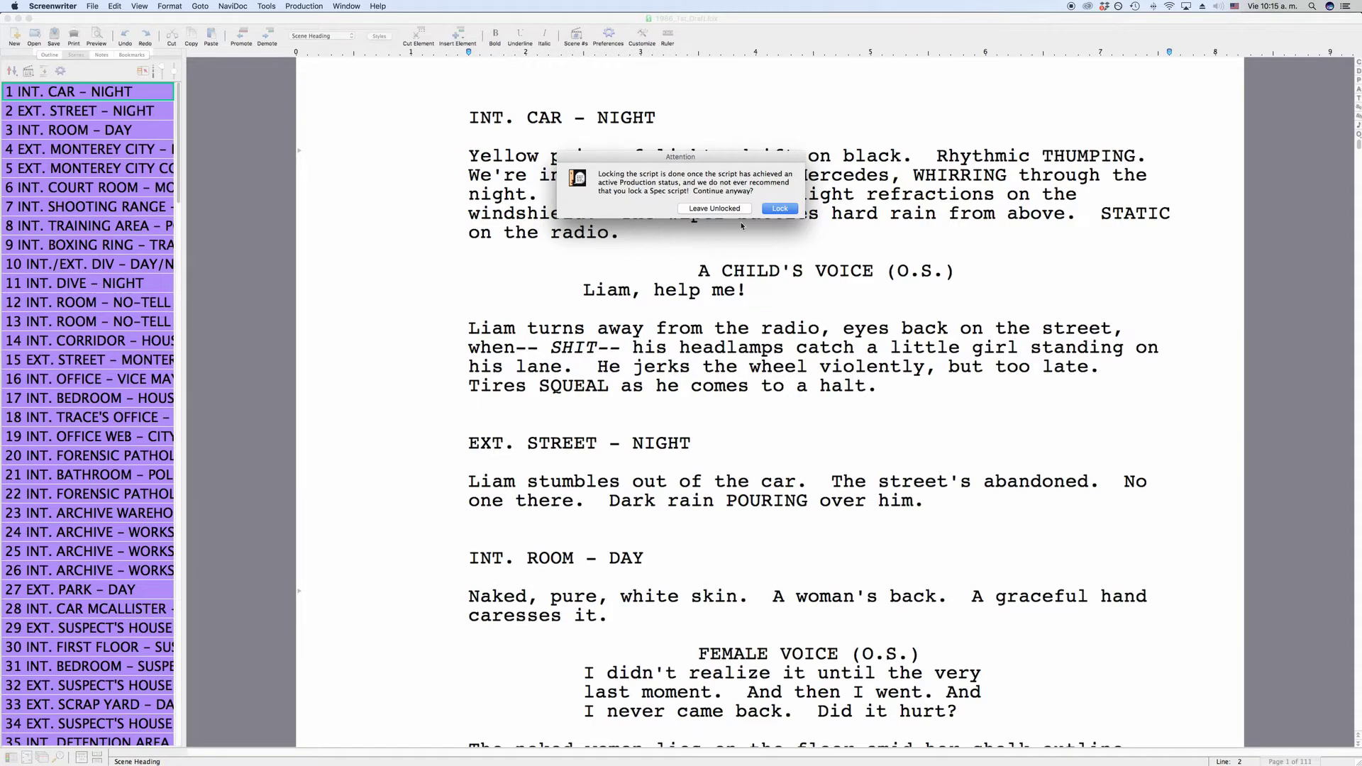
left_click(776, 211)
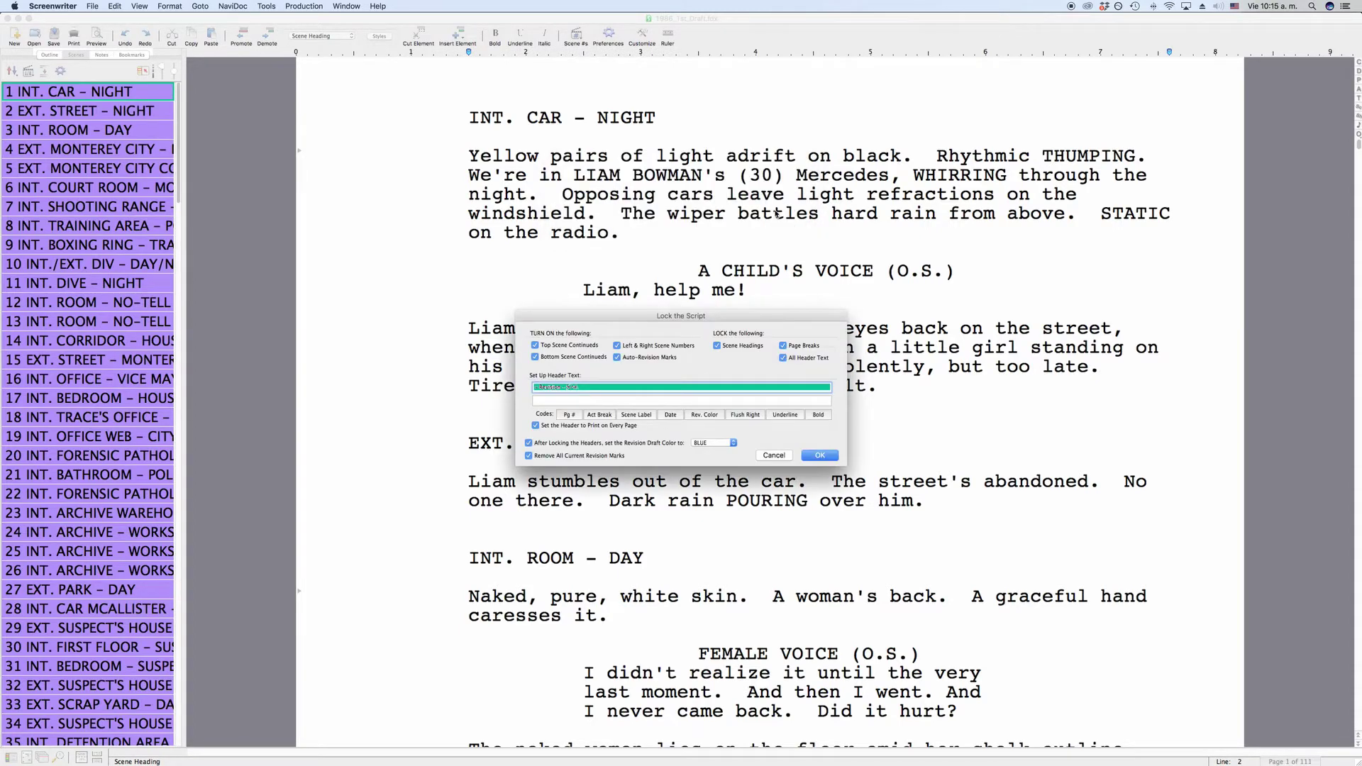
left_click(679, 389)
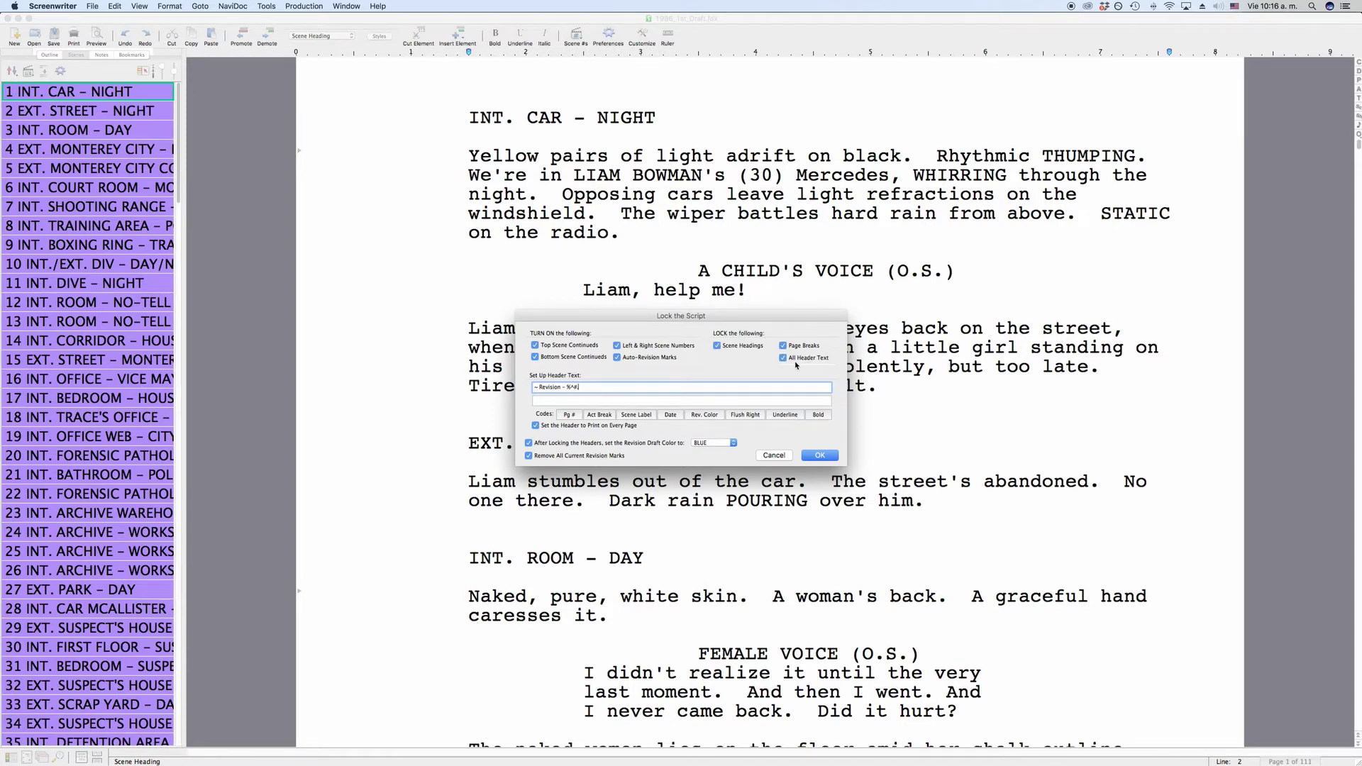
Try replacing the header text with the scene label code
triple_click(592, 387)
left_click(592, 387)
key("BackSpace")
left_click(637, 415)
left_click_drag(586, 388, 481, 386)
key("BackSpace")
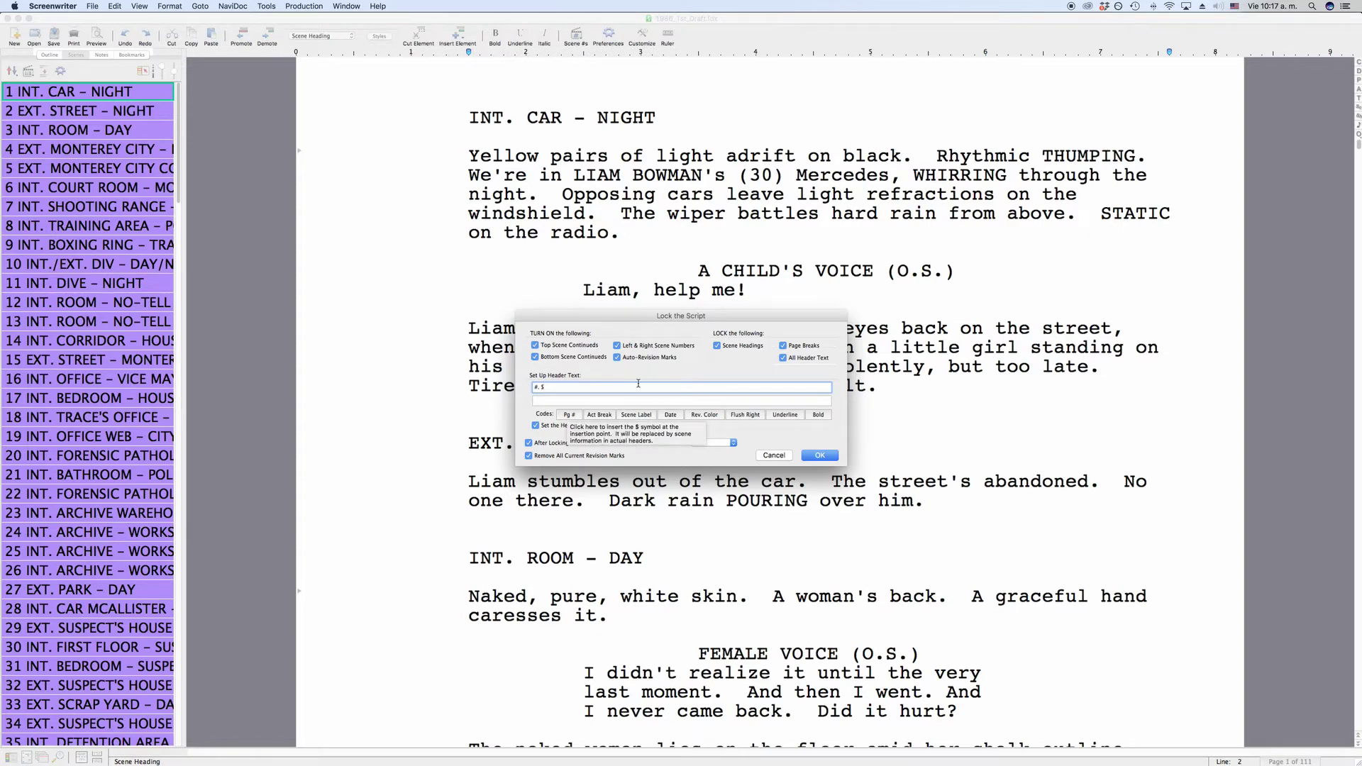
Set the first line of the header text to "~ Revision - %^#." and leave the second line empty
triple_click(553, 386)
type("~ Revision - %^#.")
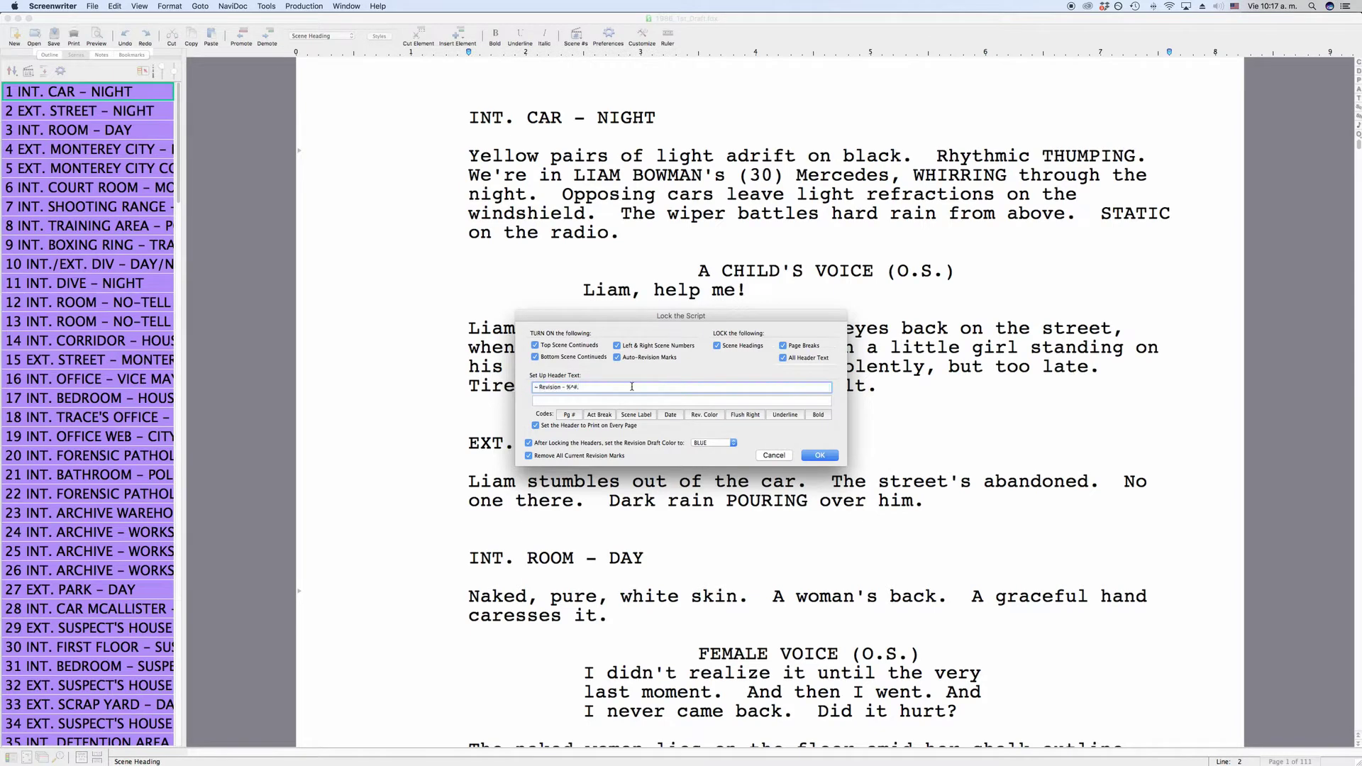
left_click(629, 398)
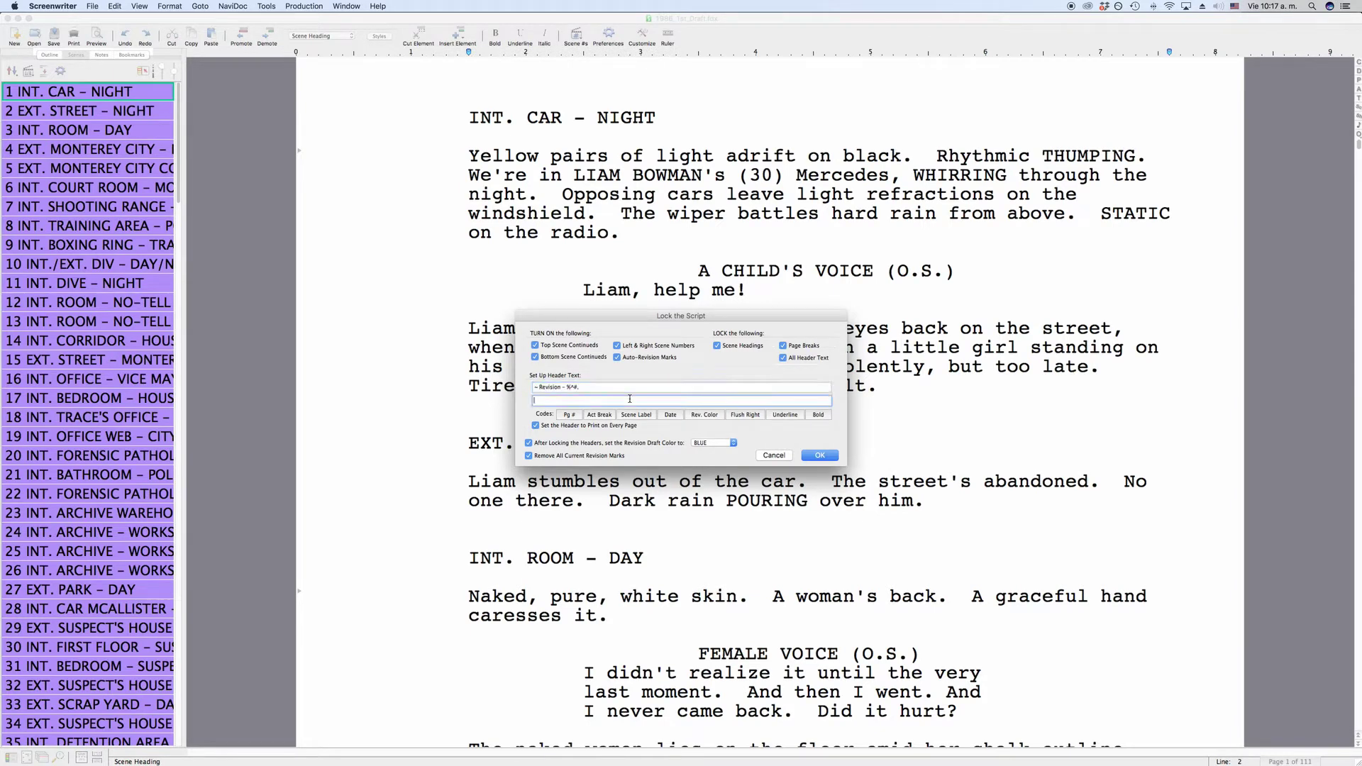
Keep the header printing on every page and set the revision draft color after locking to BLUE
left_click(535, 426)
left_click(536, 428)
left_click(527, 445)
left_click(529, 445)
left_click(727, 445)
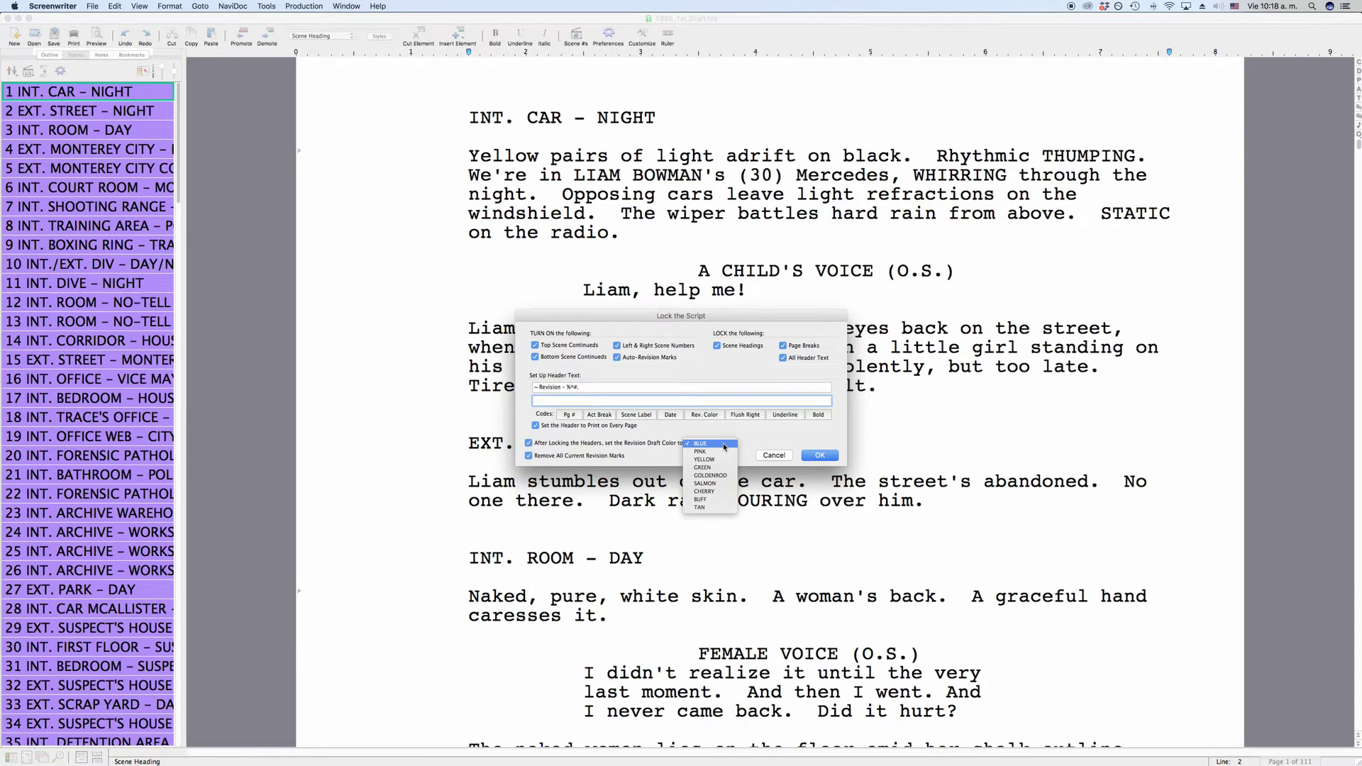
left_click(723, 444)
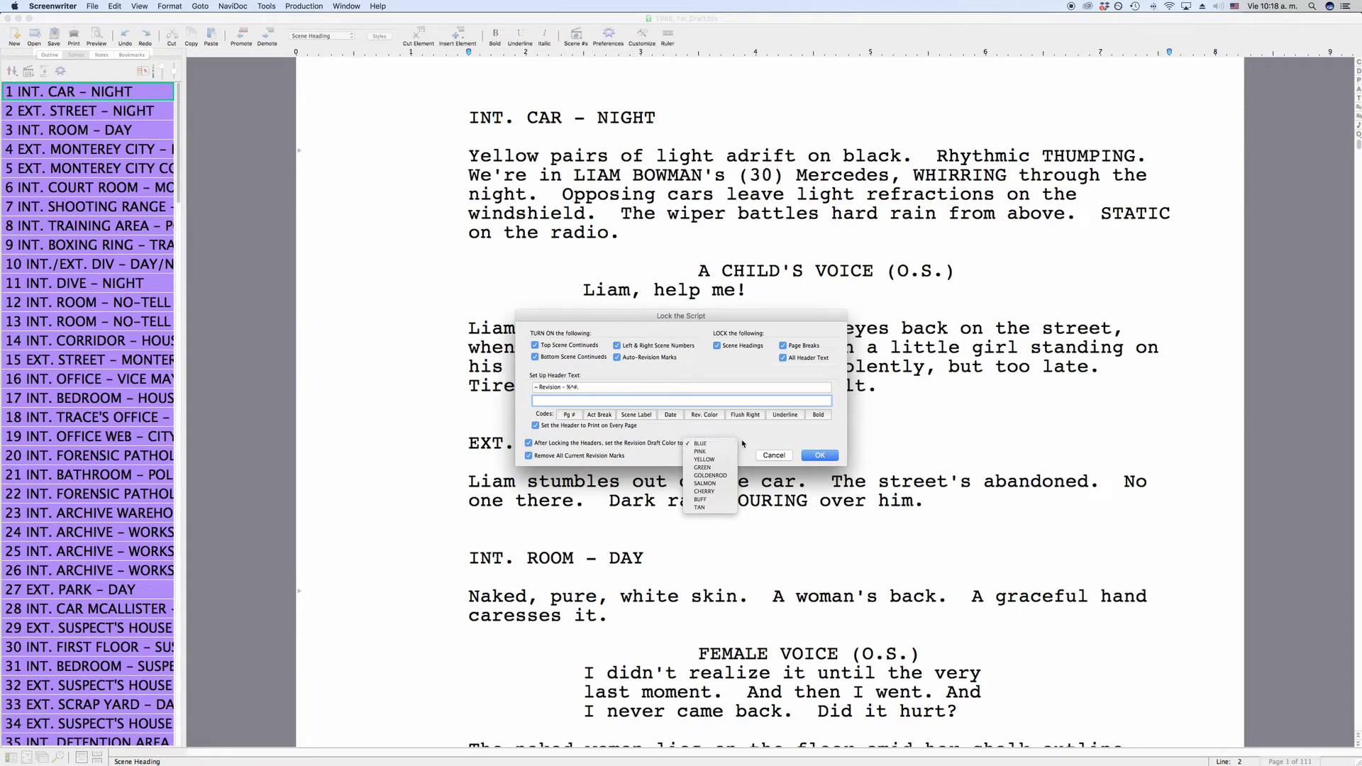
left_click(528, 444)
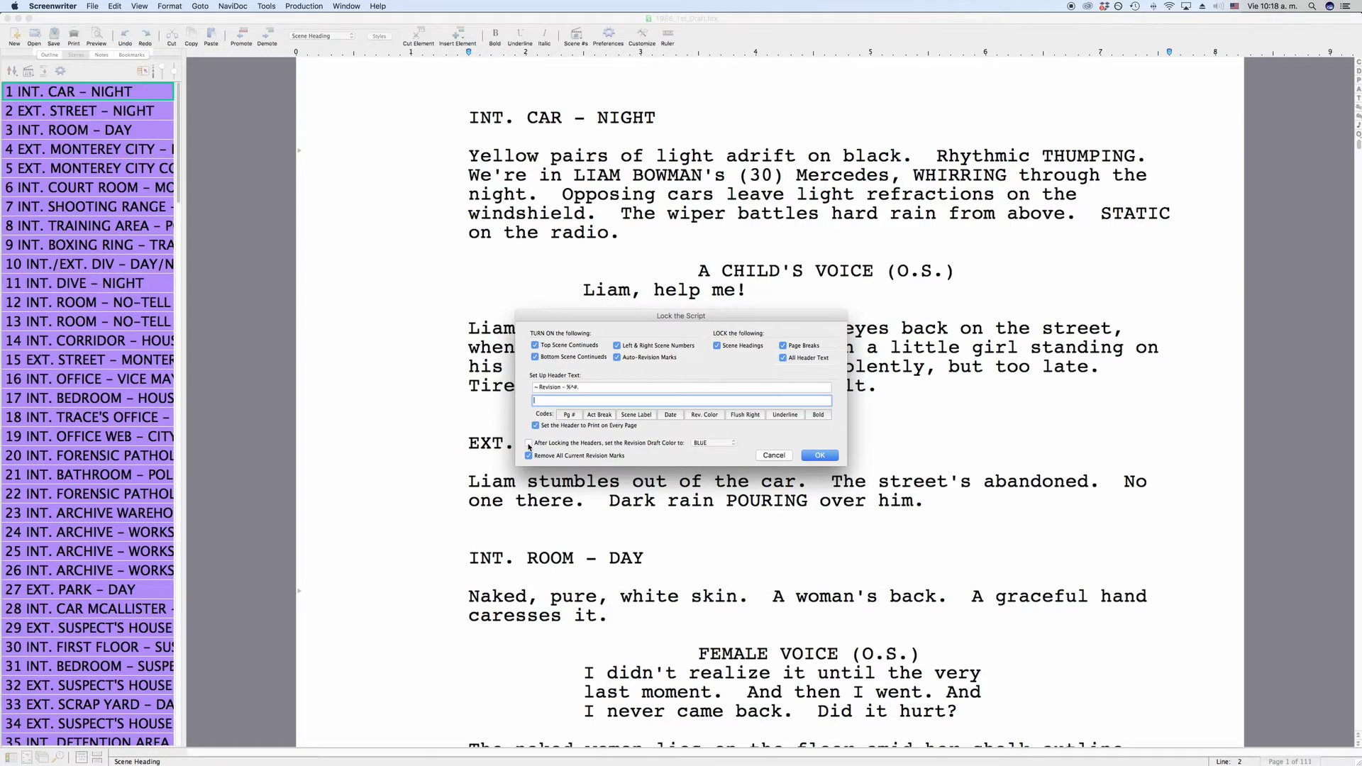
left_click(528, 444)
Lock the script with all current revision marks removed and the page breaks adjusted for Top Continueds
left_click(528, 456)
left_click(529, 456)
left_click(821, 455)
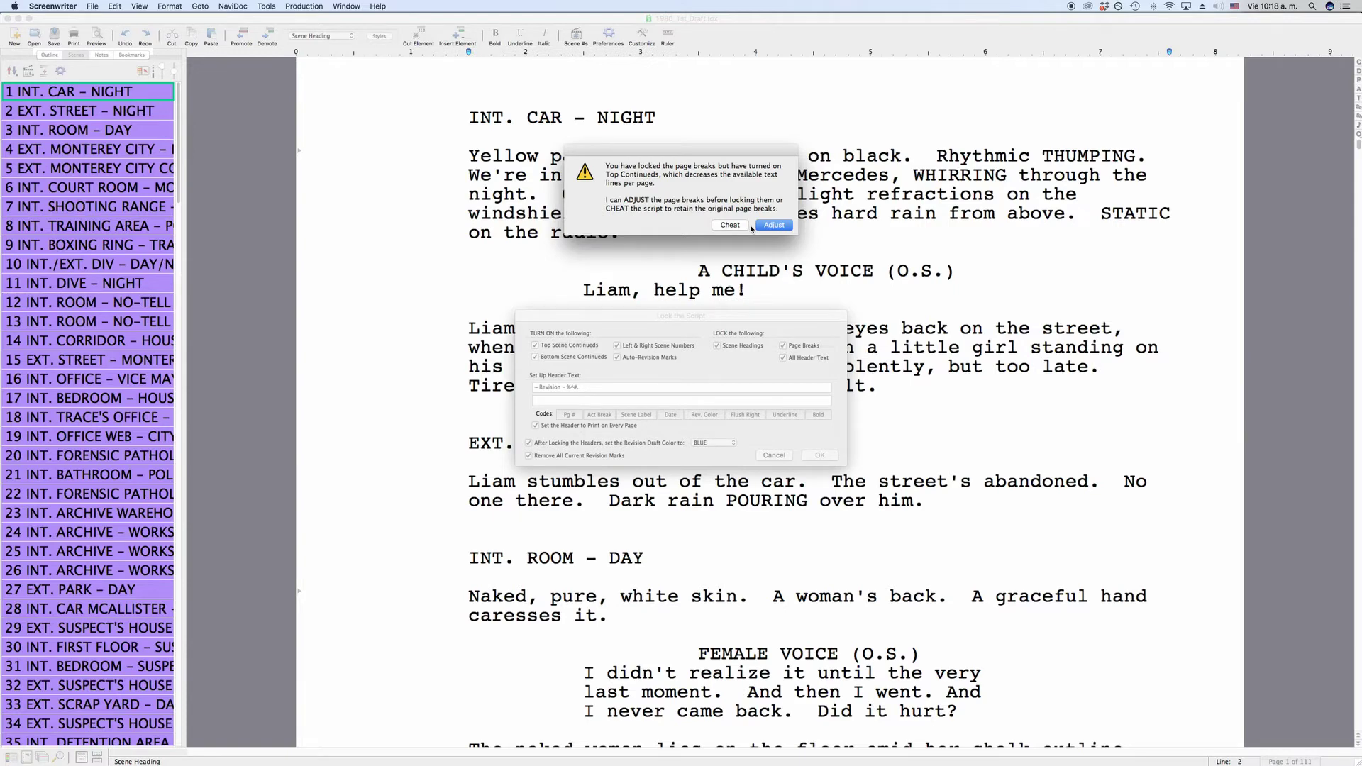
left_click(767, 227)
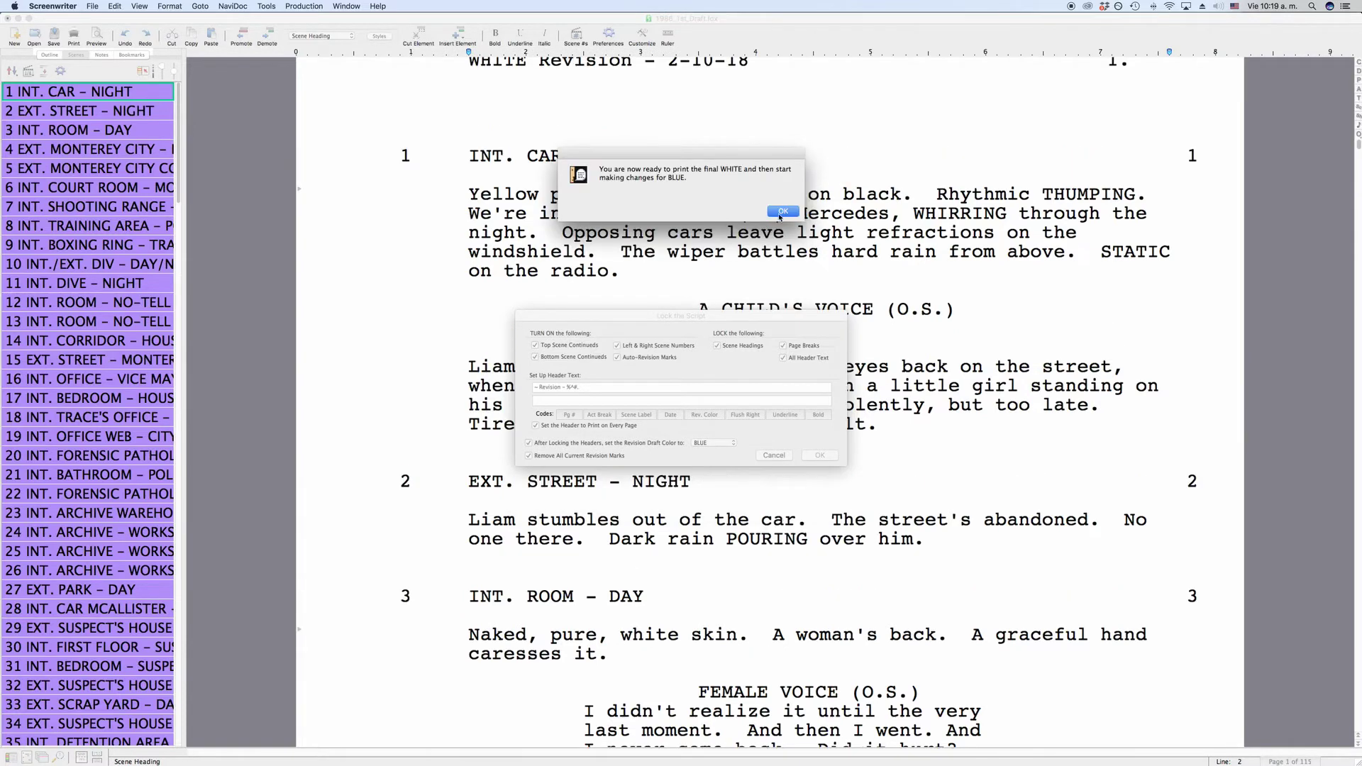
left_click(782, 210)
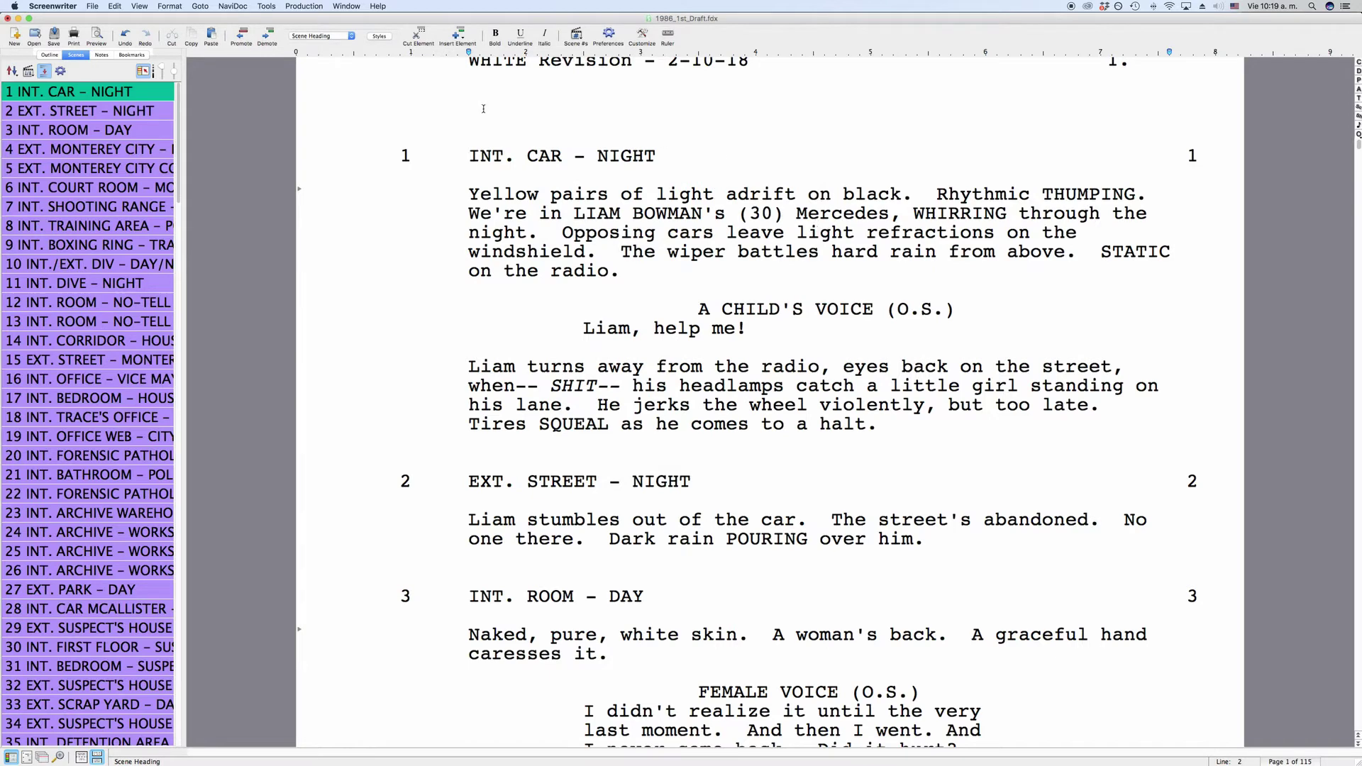
Open the revision draft color settings and examine the available replacement colors for GOLDENROD without changing it
left_click(315, 7)
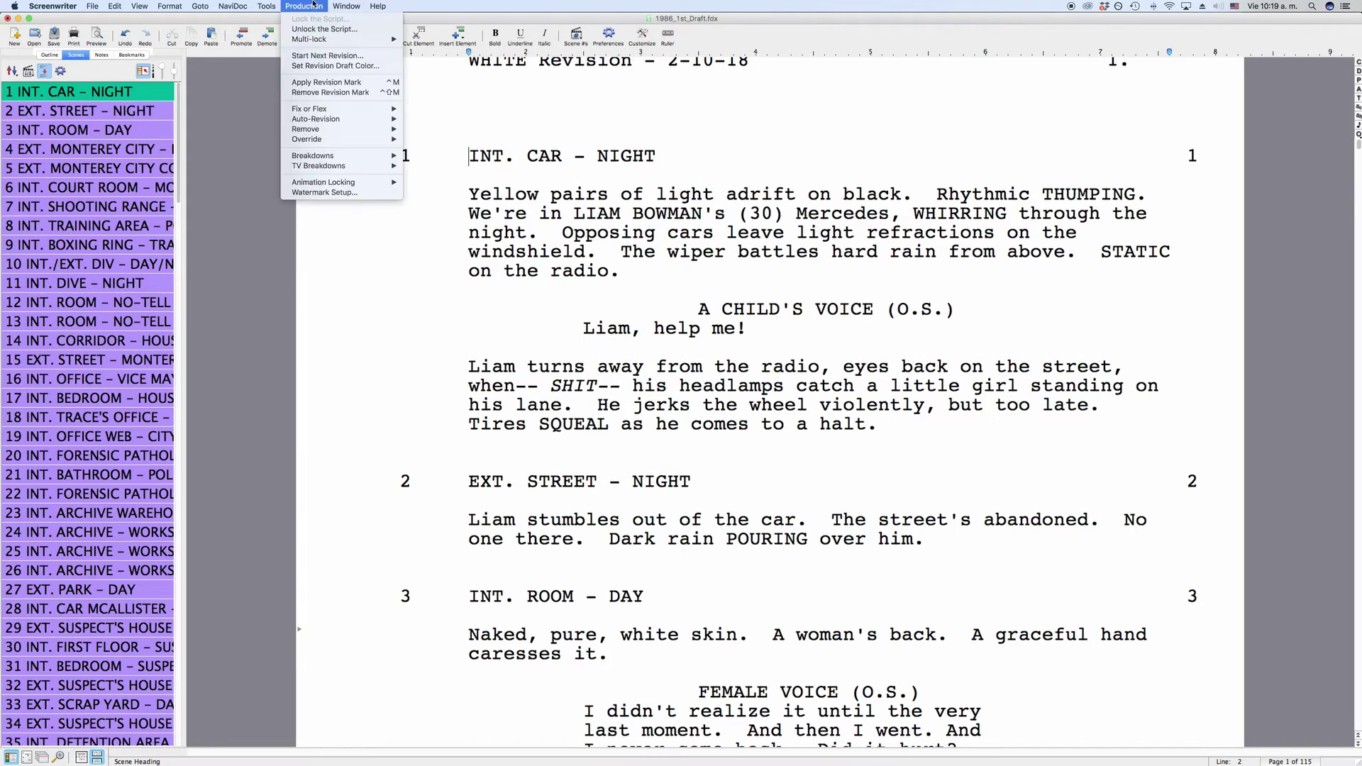
left_click(341, 68)
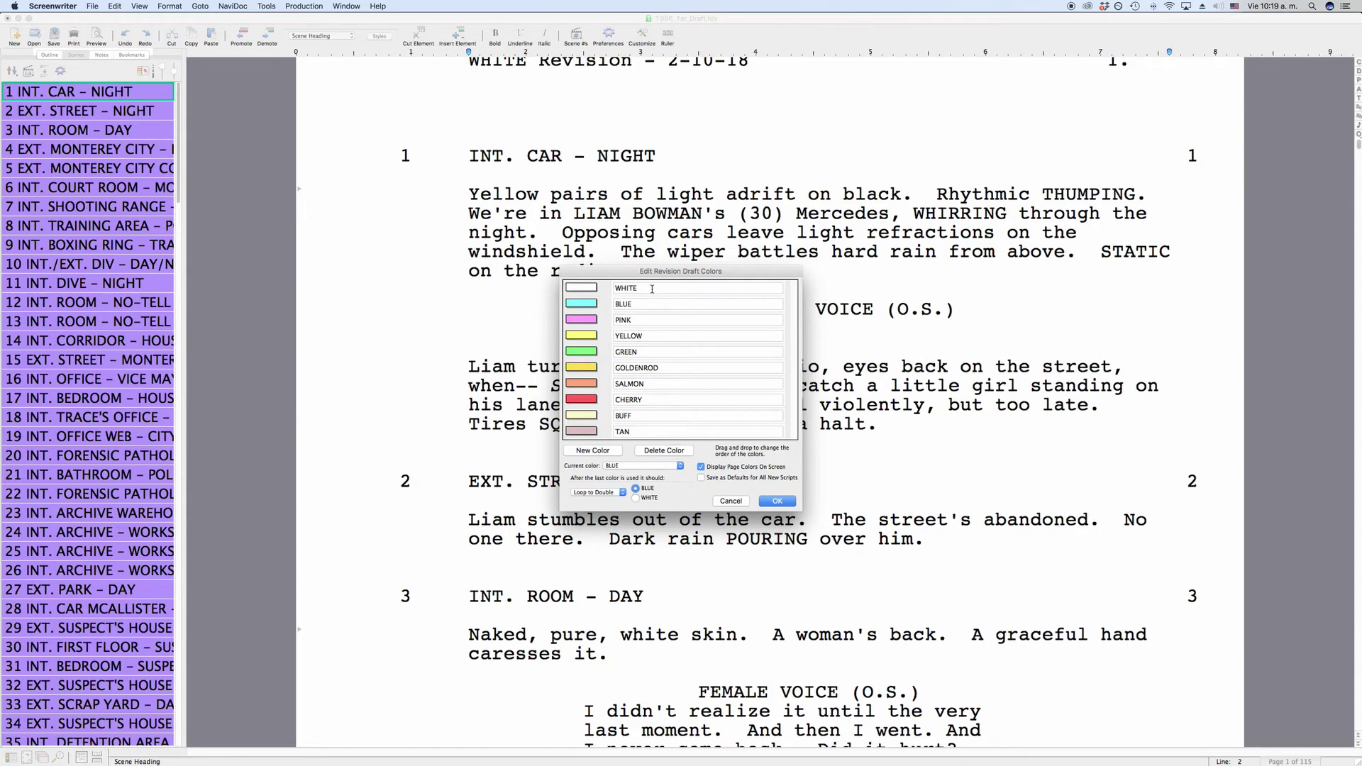
left_click(586, 369)
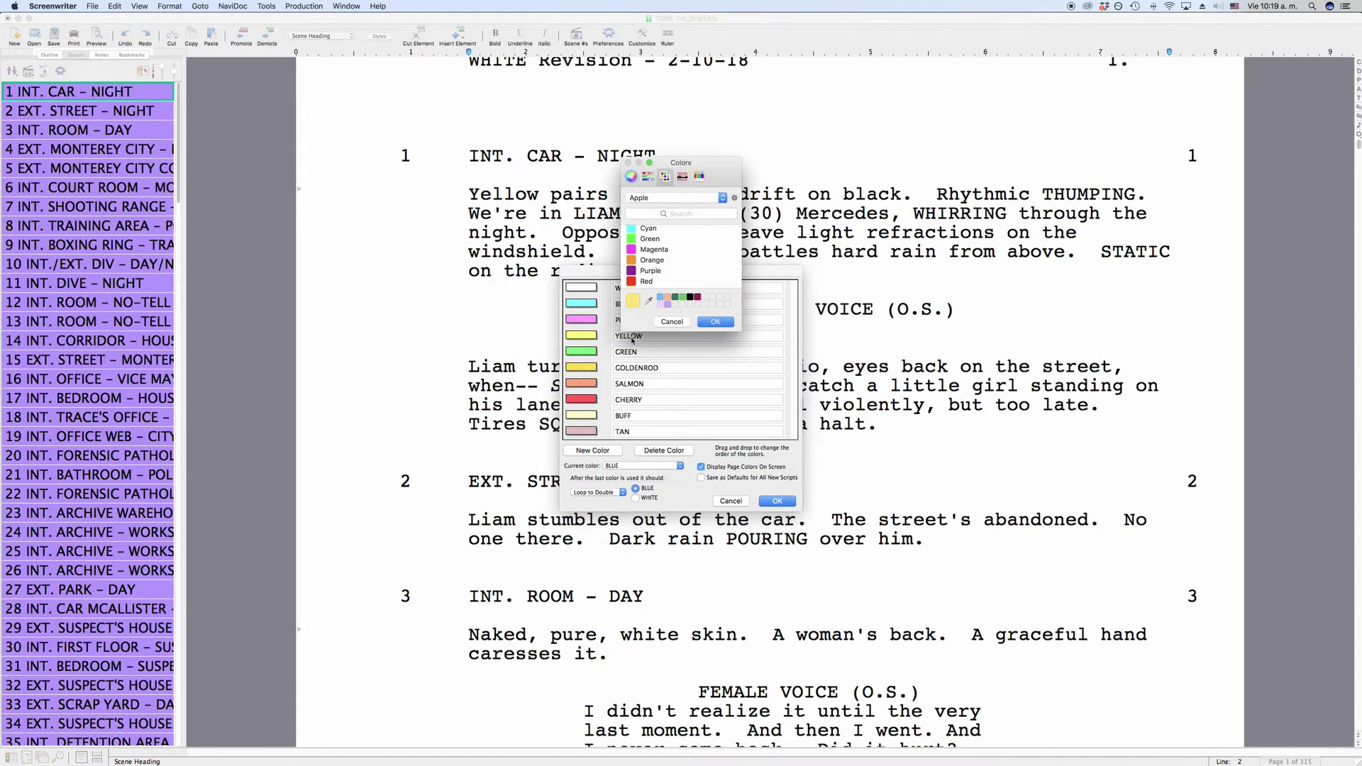
scroll(644, 274, "up", 2)
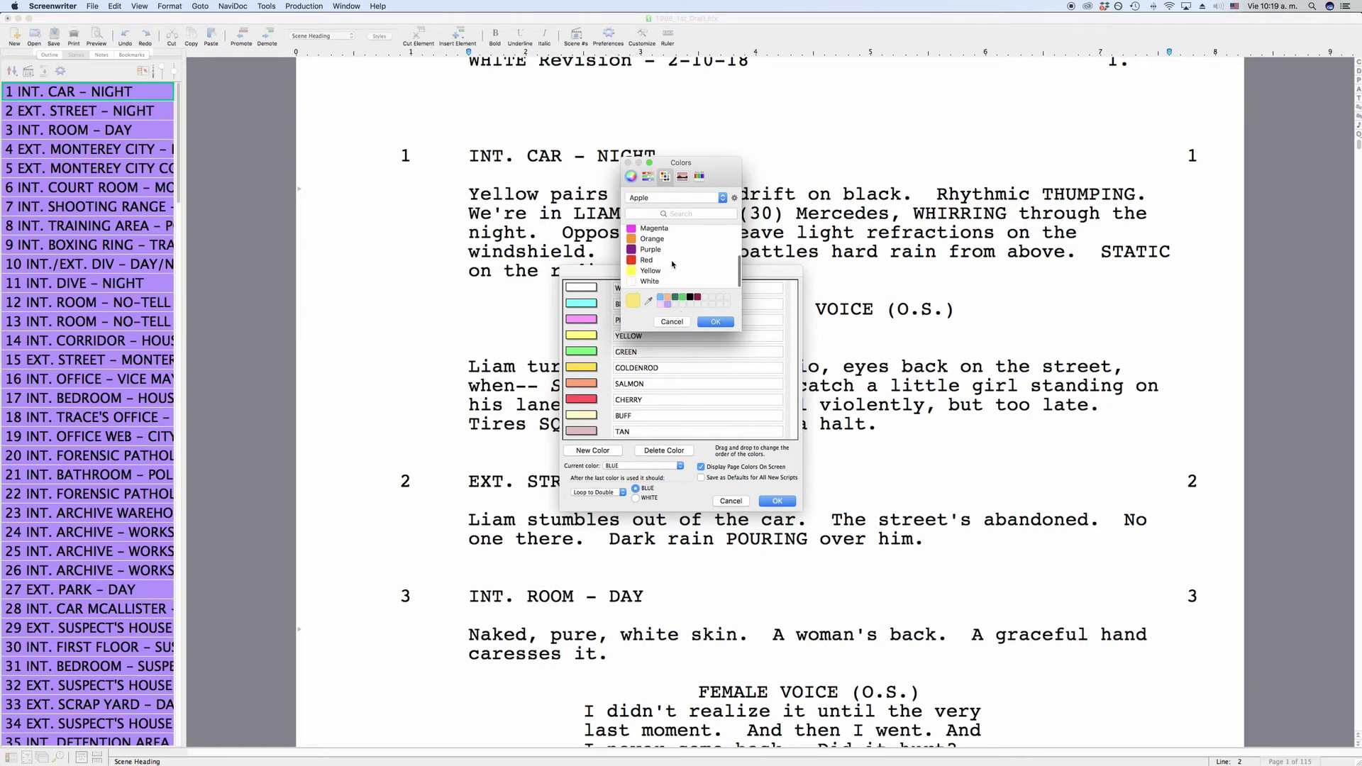
scroll(673, 265, "up", 1)
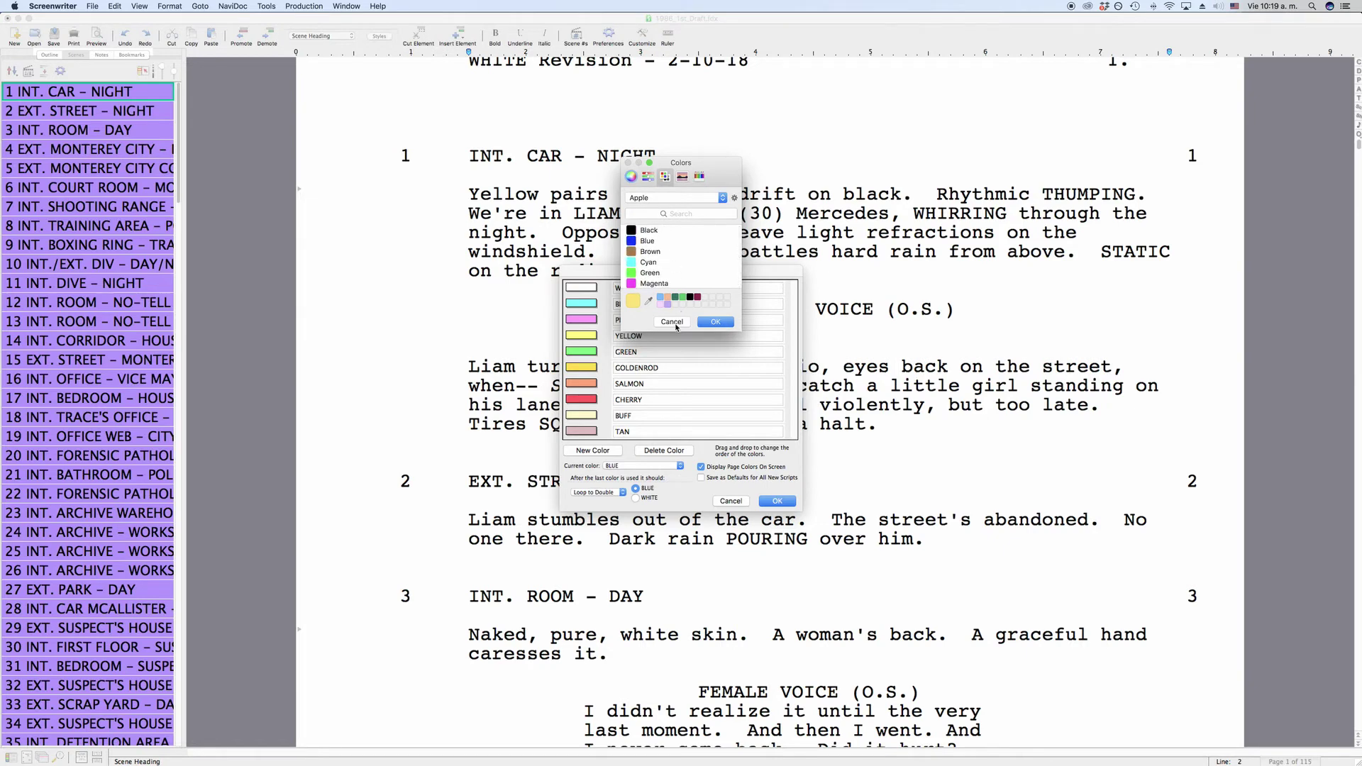
left_click(672, 322)
Try to reorder the CHERRY and SALMON entries in the revision draft color list
left_click(666, 368)
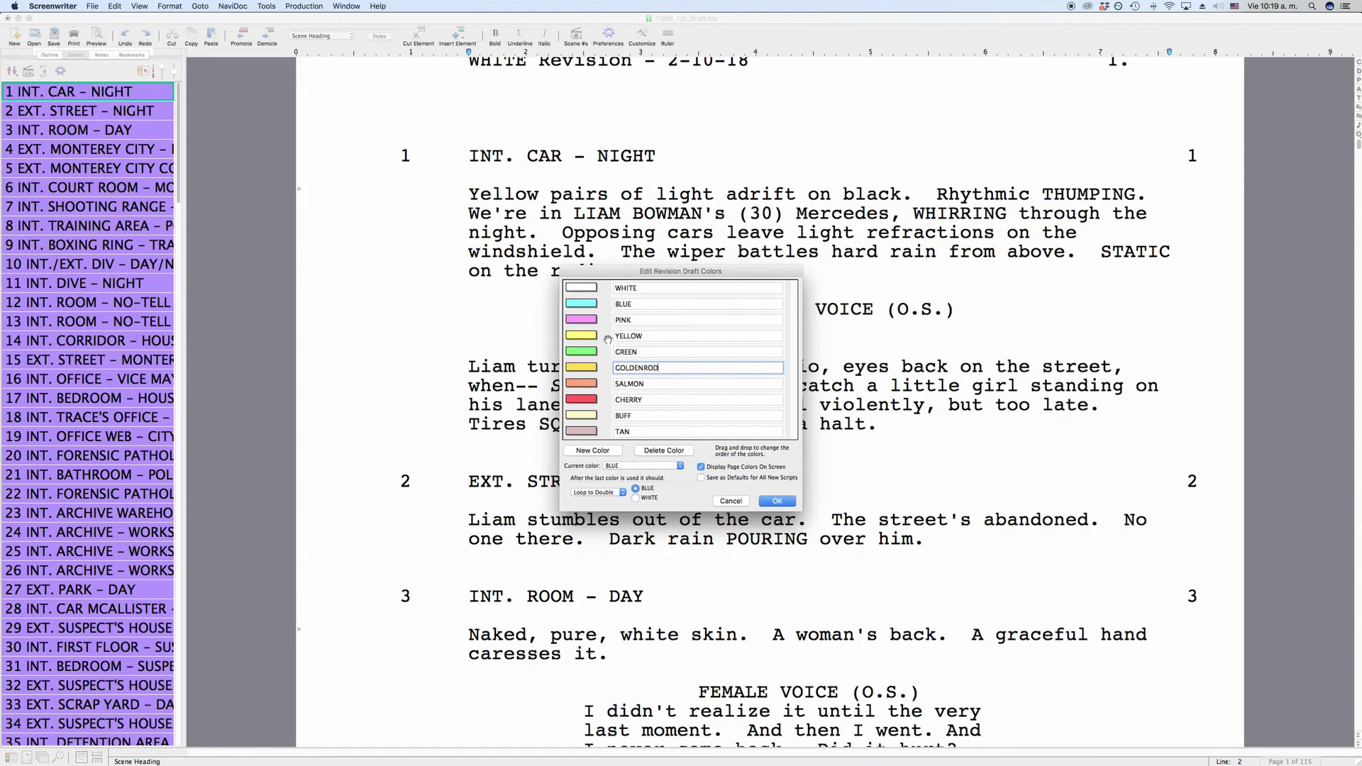
left_click(606, 400)
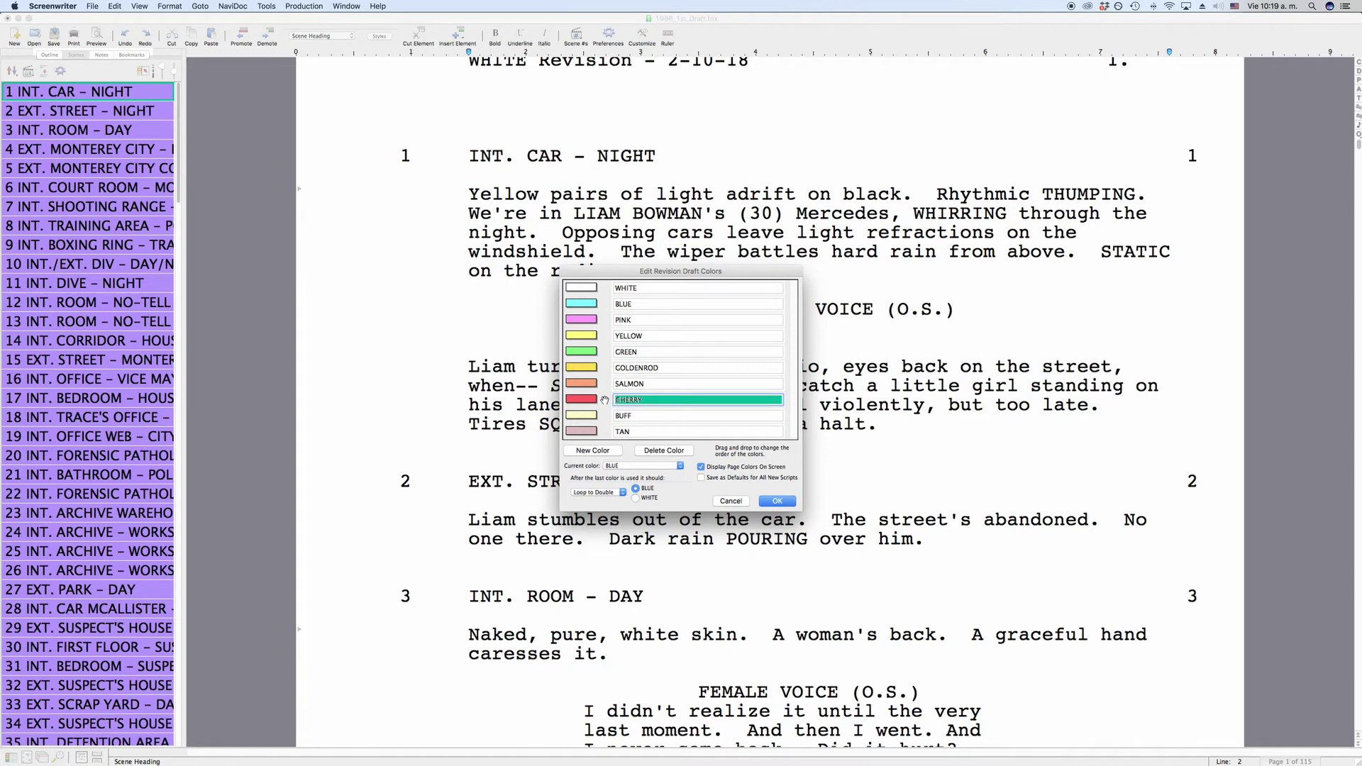
left_click_drag(604, 399, 605, 384)
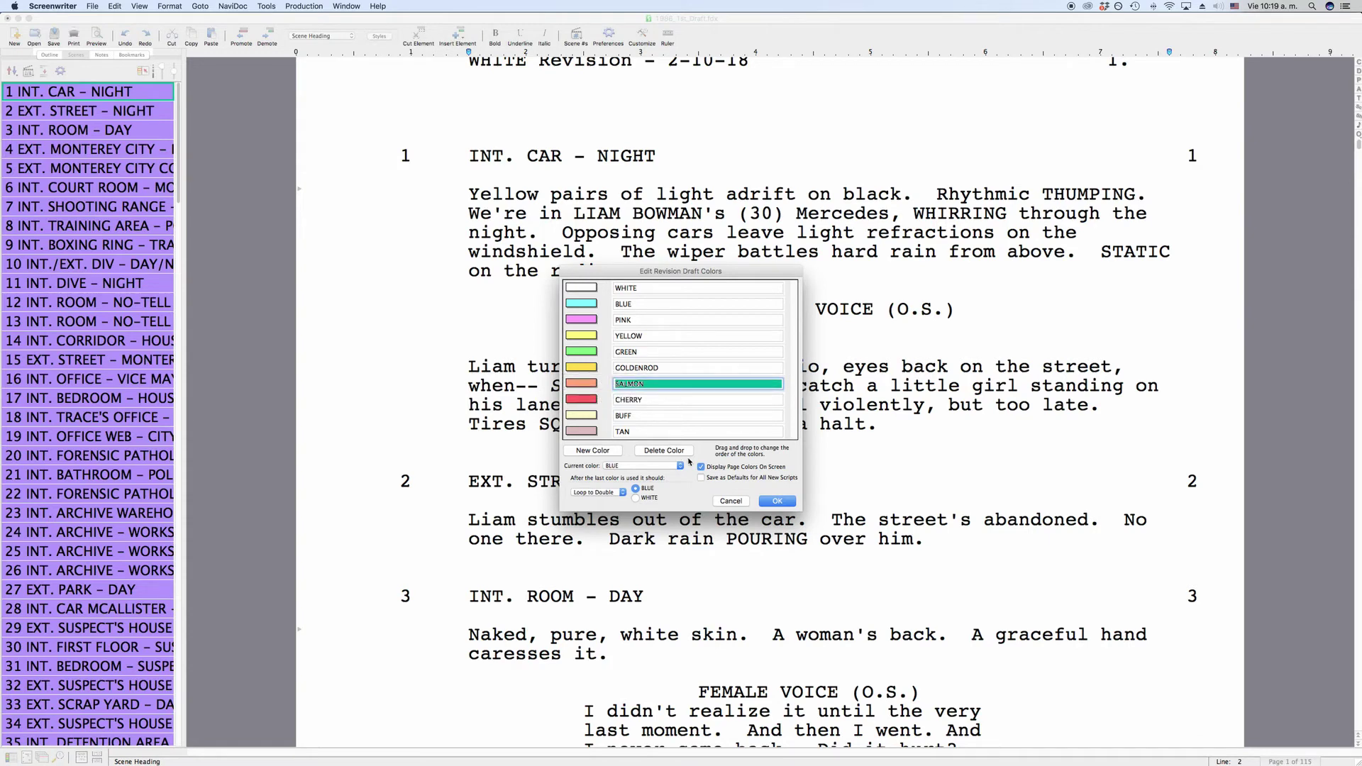
Apply the revision colors with BLUE as current color and Loop to Double after the last color, without saving them as defaults
left_click(668, 468)
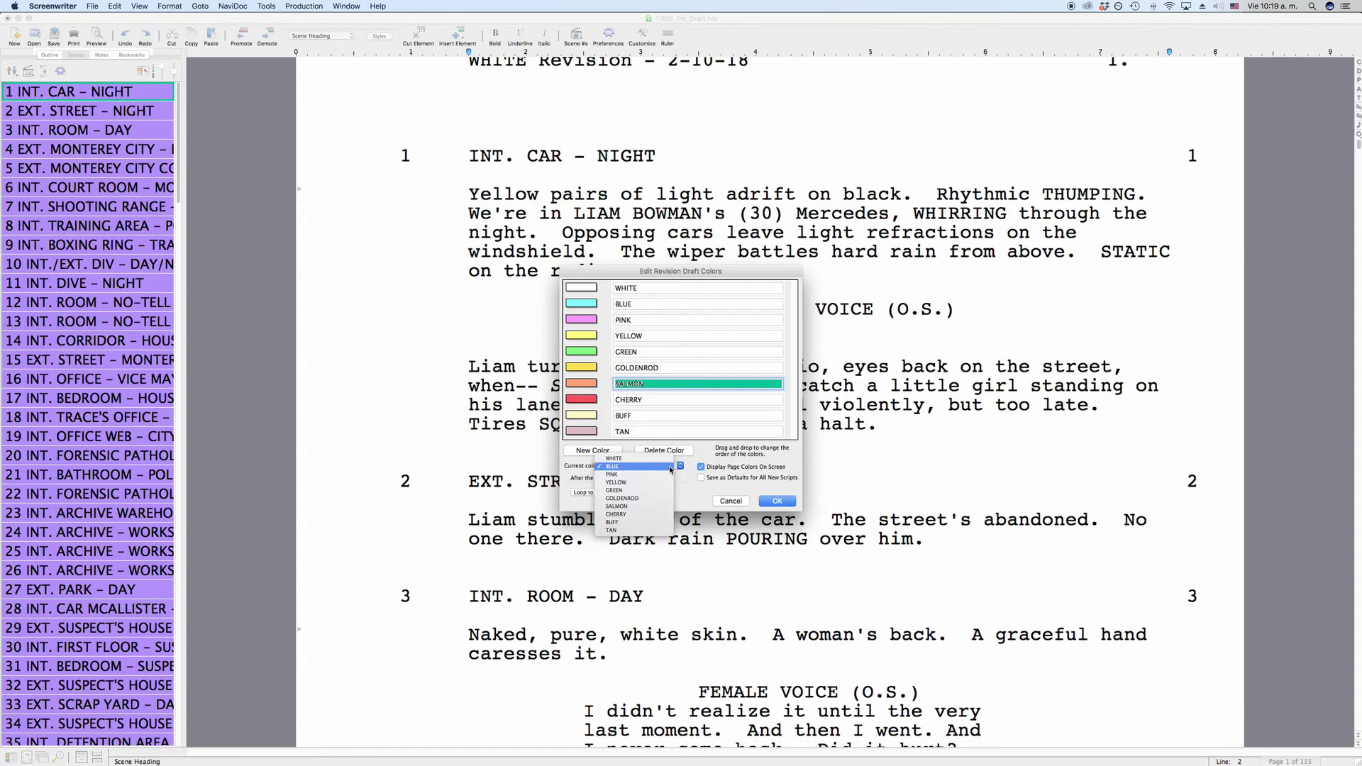
left_click(670, 467)
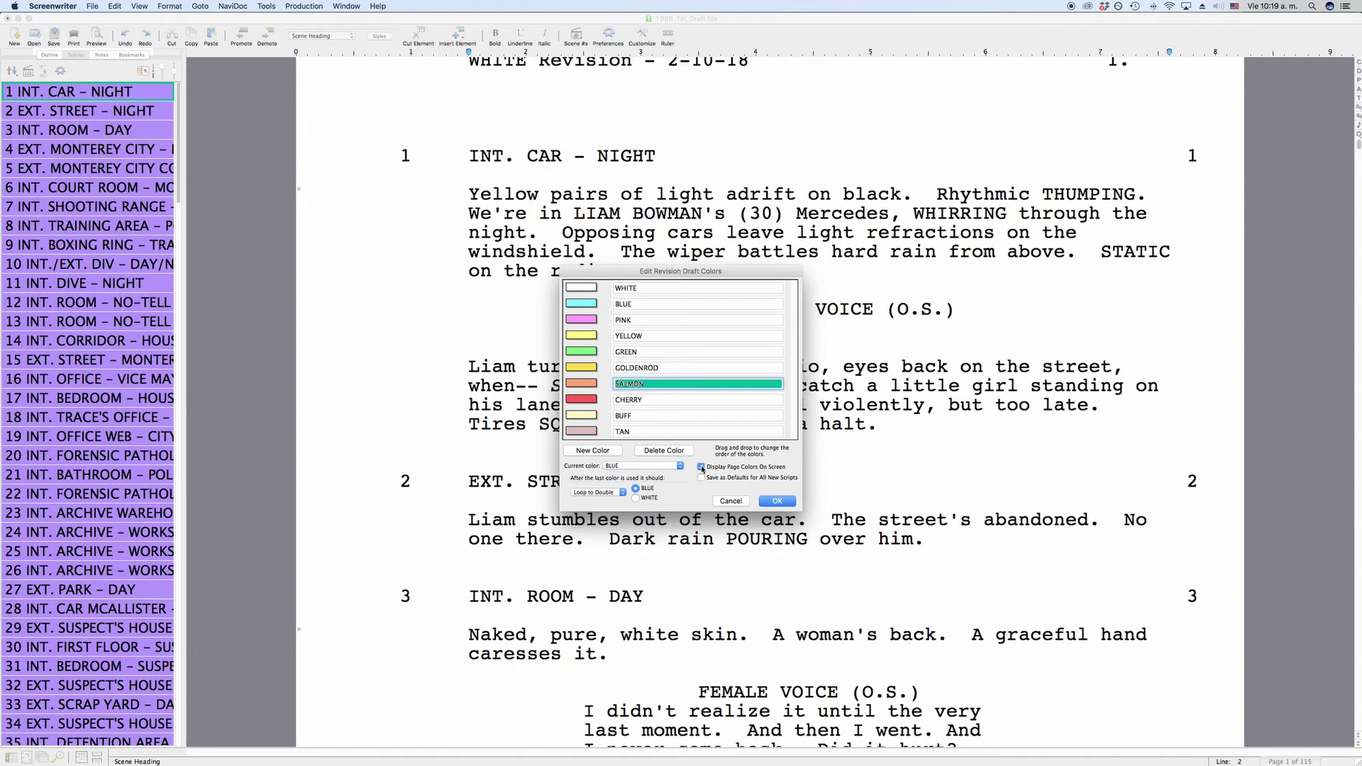
left_click(701, 478)
left_click(701, 478)
left_click(624, 493)
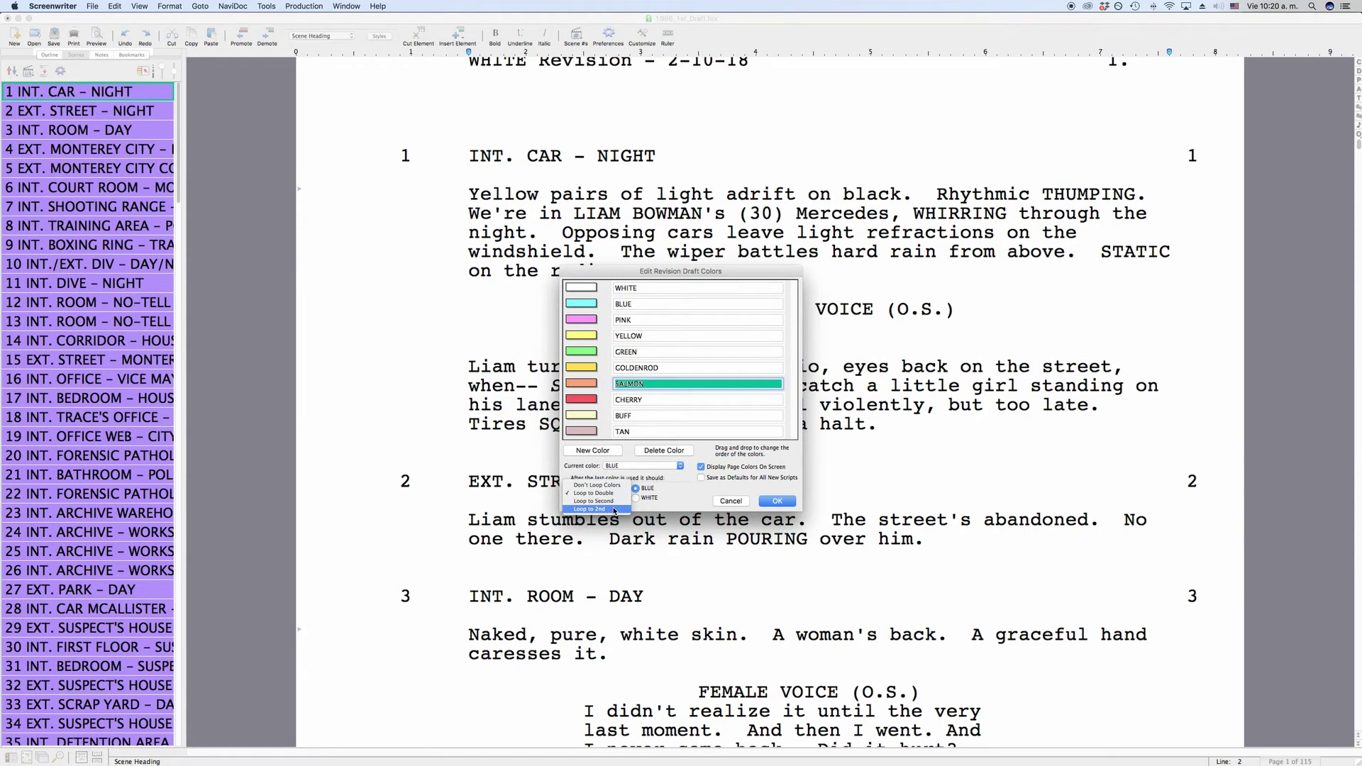
left_click(594, 493)
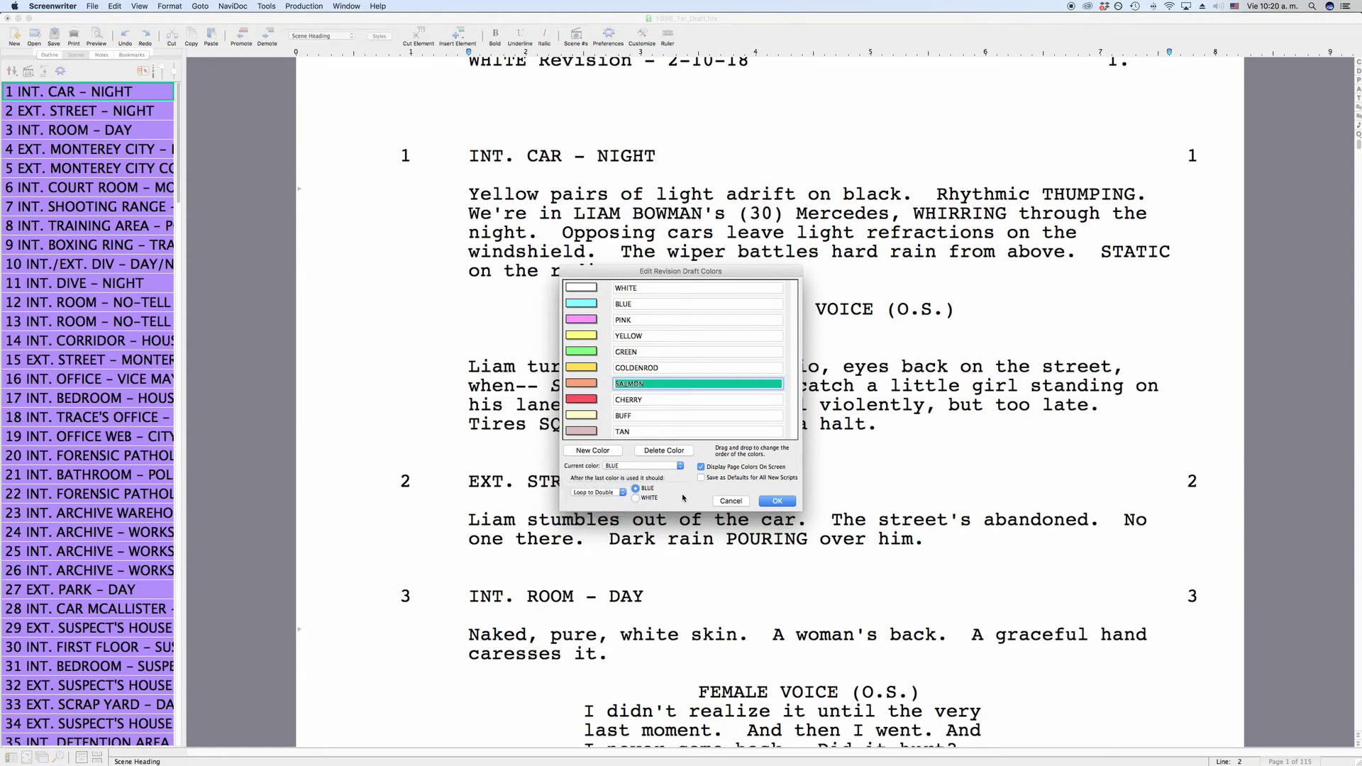
left_click(777, 501)
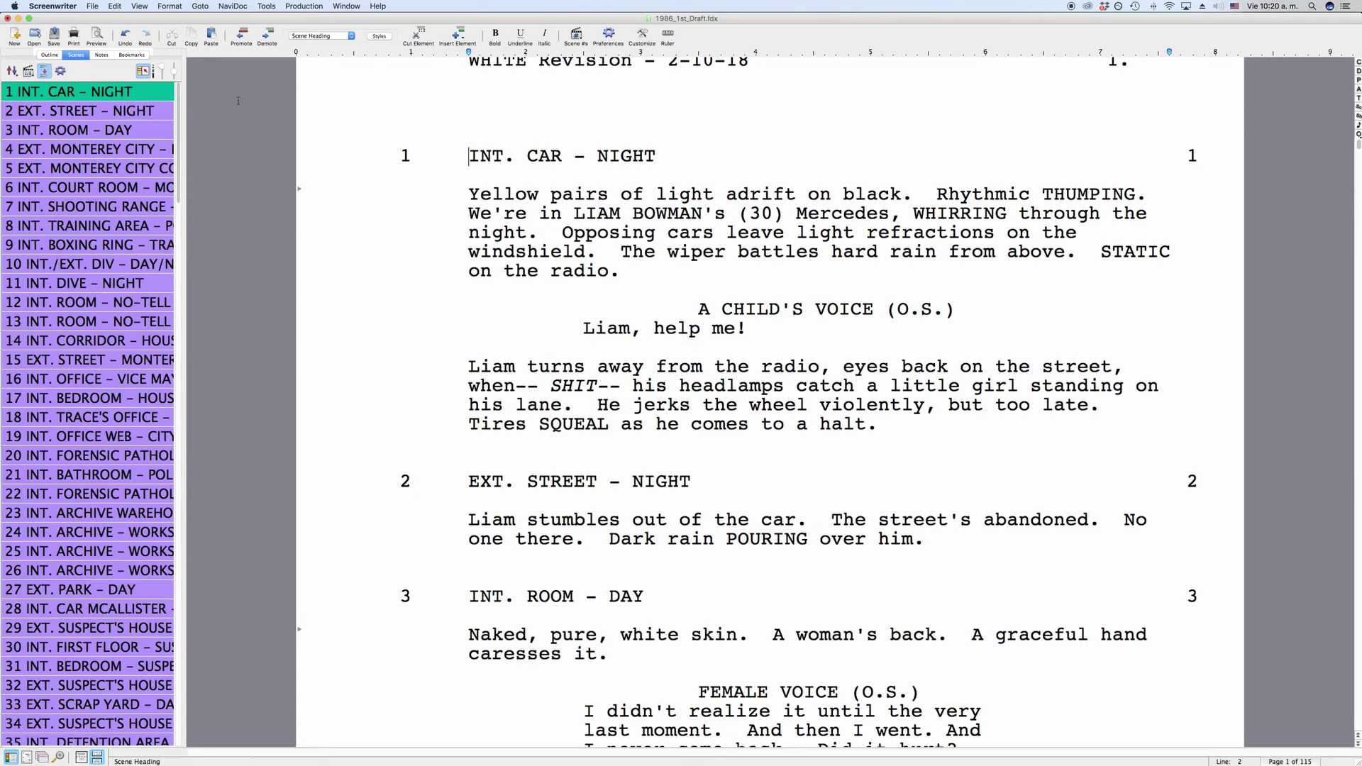
Set up a print job for the BLUE revision pages and run it with SmartCheck
left_click(92, 6)
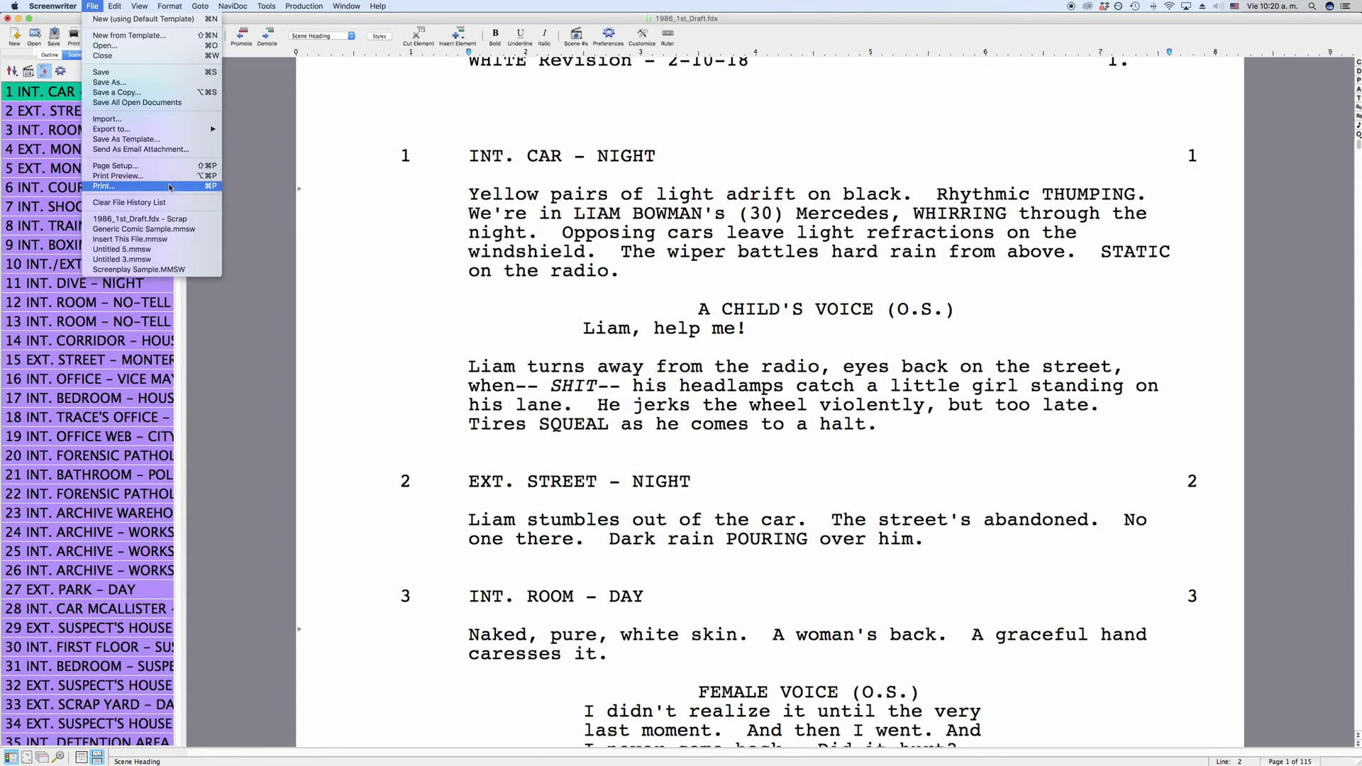
left_click(142, 186)
left_click(564, 373)
left_click(672, 374)
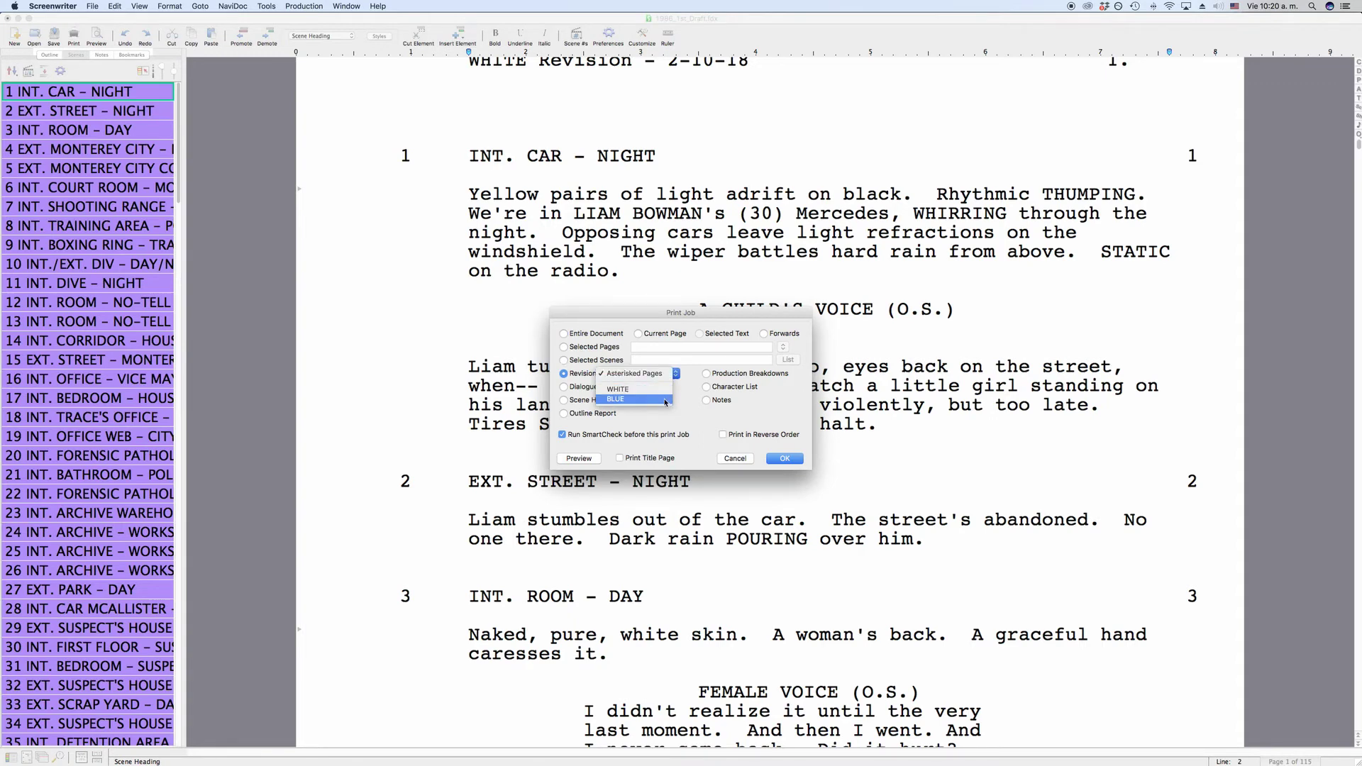
left_click(666, 401)
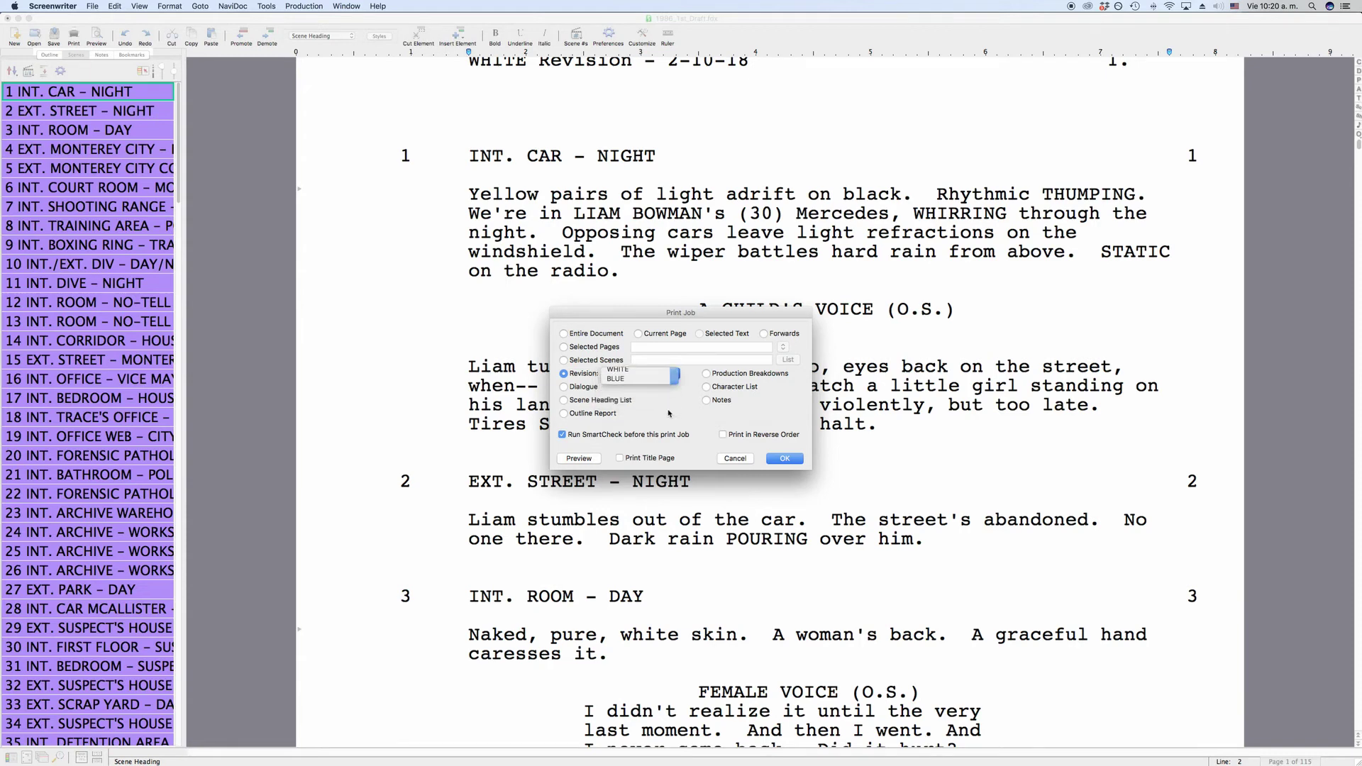
left_click(784, 459)
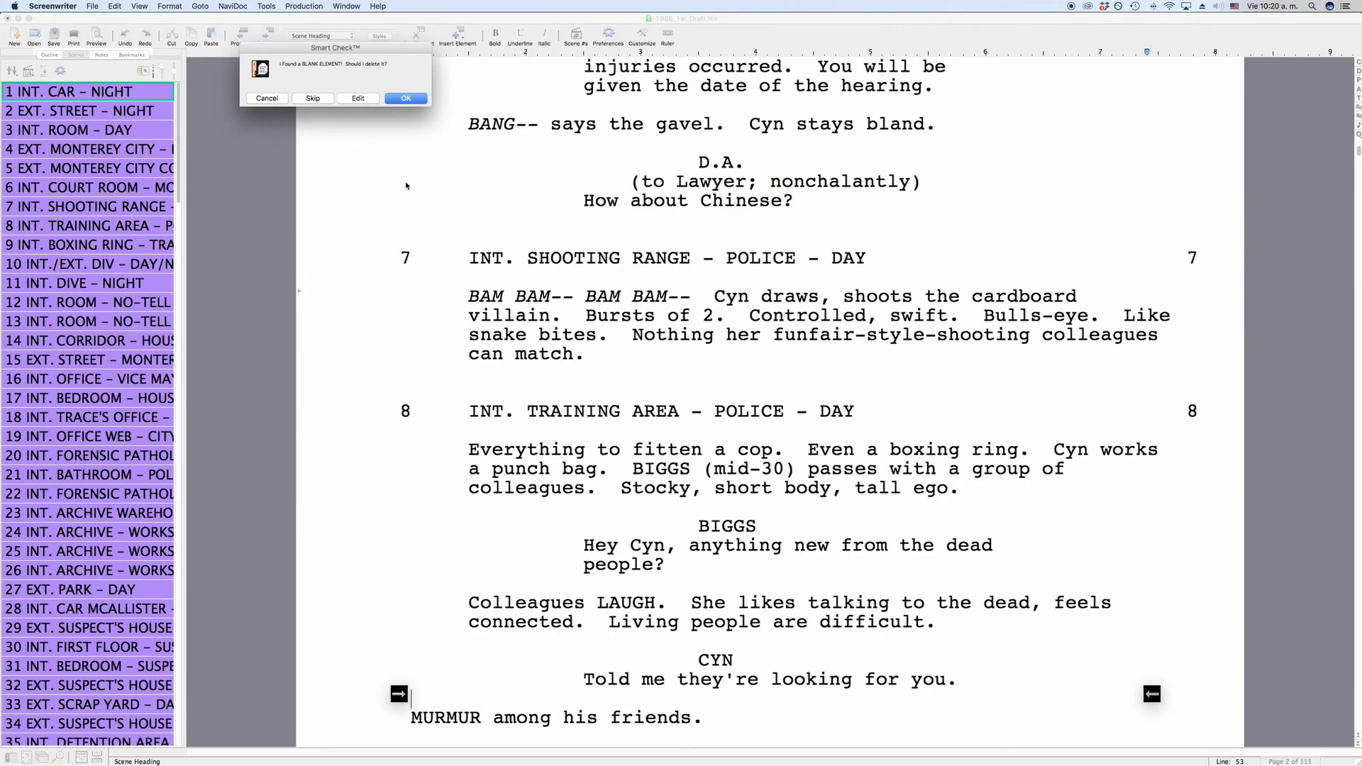
Respond to SmartCheck's blank element question and cancel the print job
left_click(327, 100)
left_click(283, 100)
left_click(406, 100)
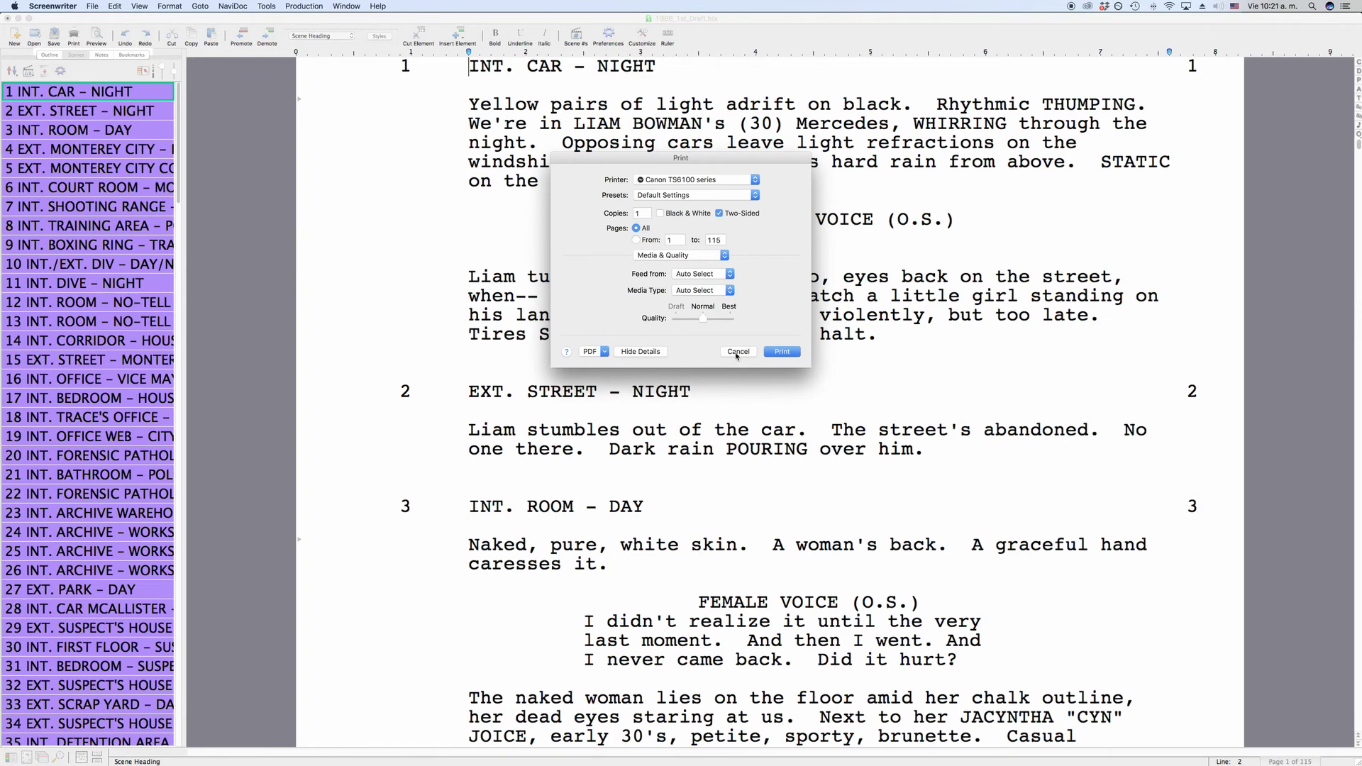
left_click(738, 351)
Start the script's next revision, accepting all proposed revision changes and continuing to the Title Page Publisher
left_click(305, 6)
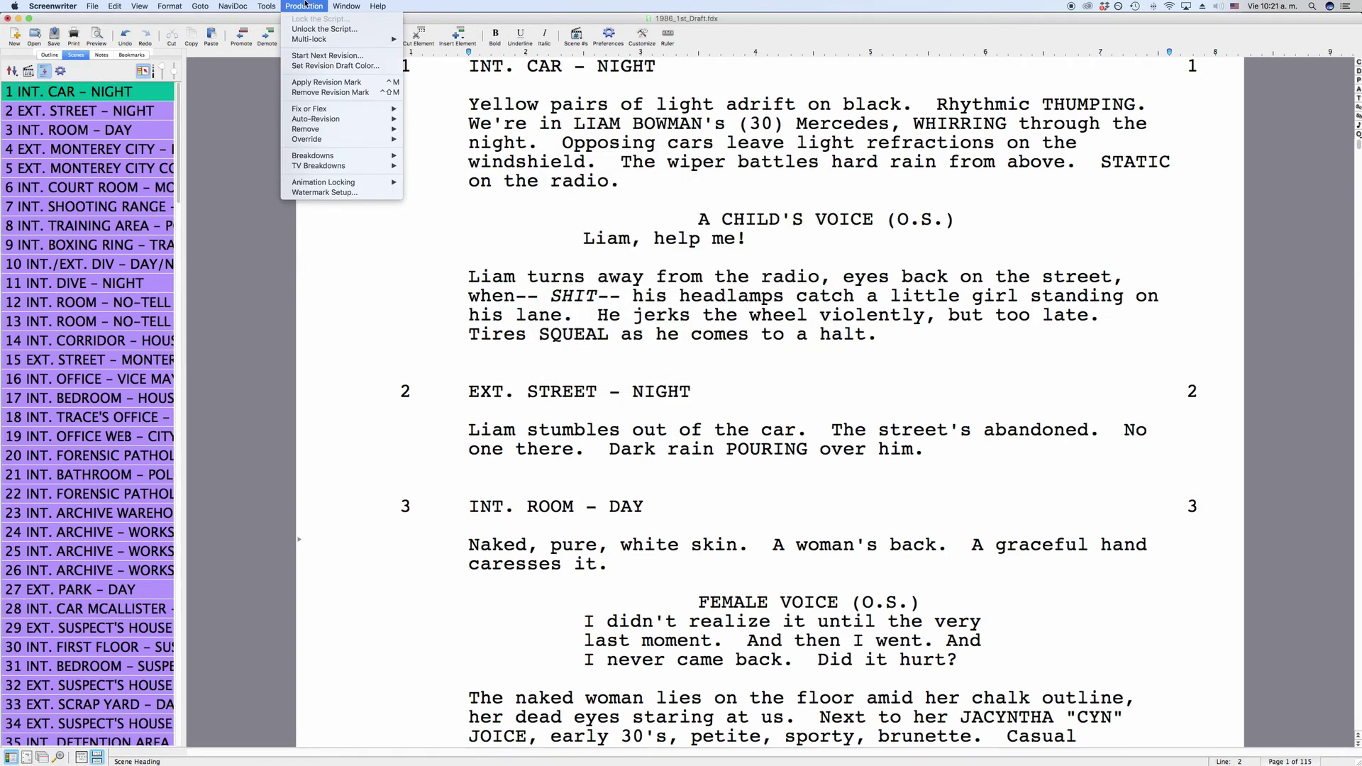
left_click(326, 56)
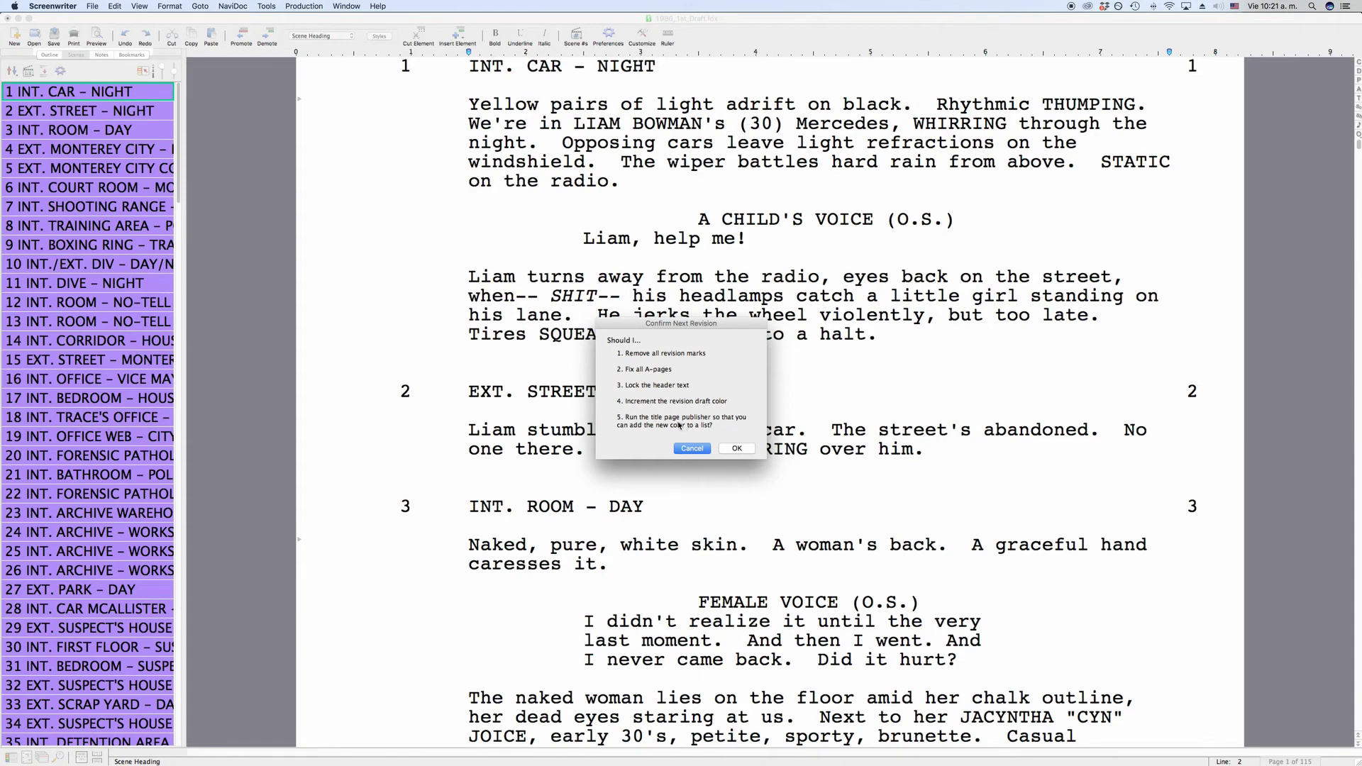
left_click(738, 449)
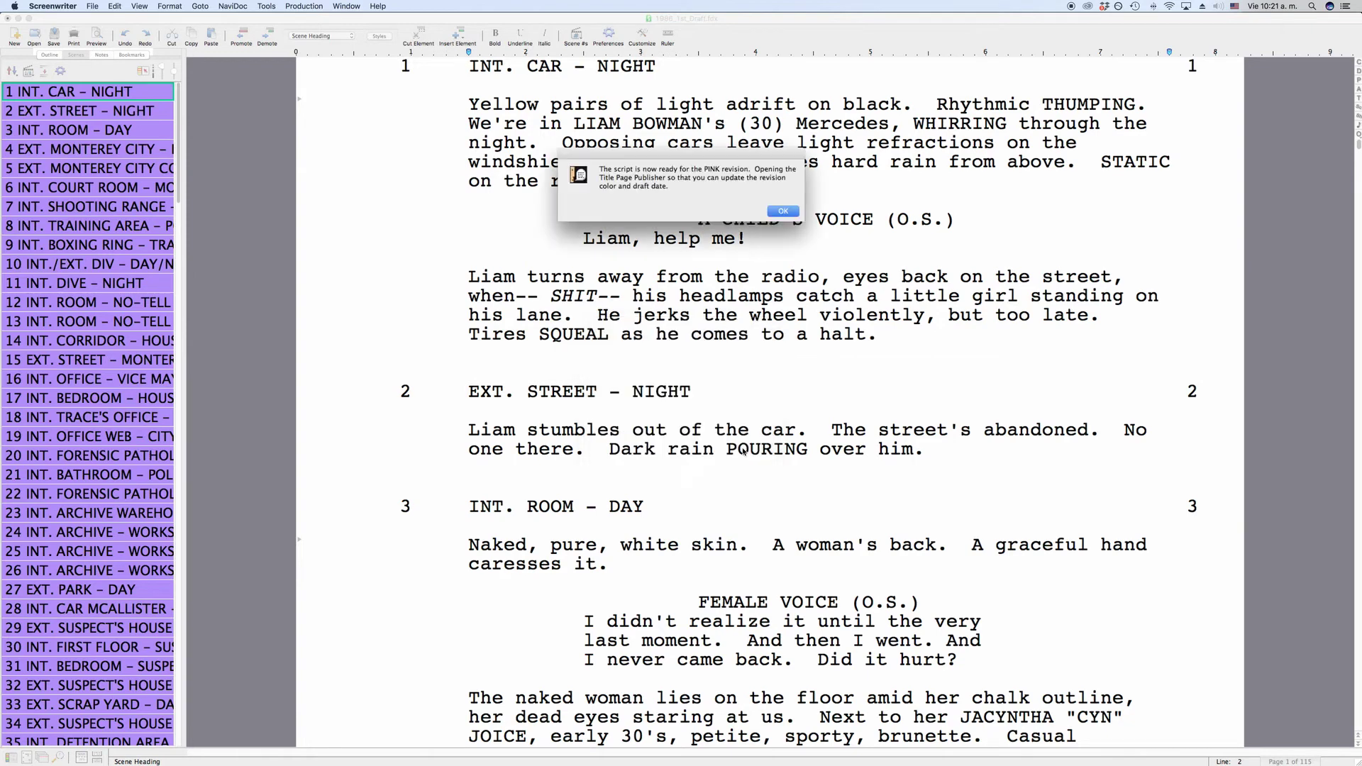
left_click(783, 211)
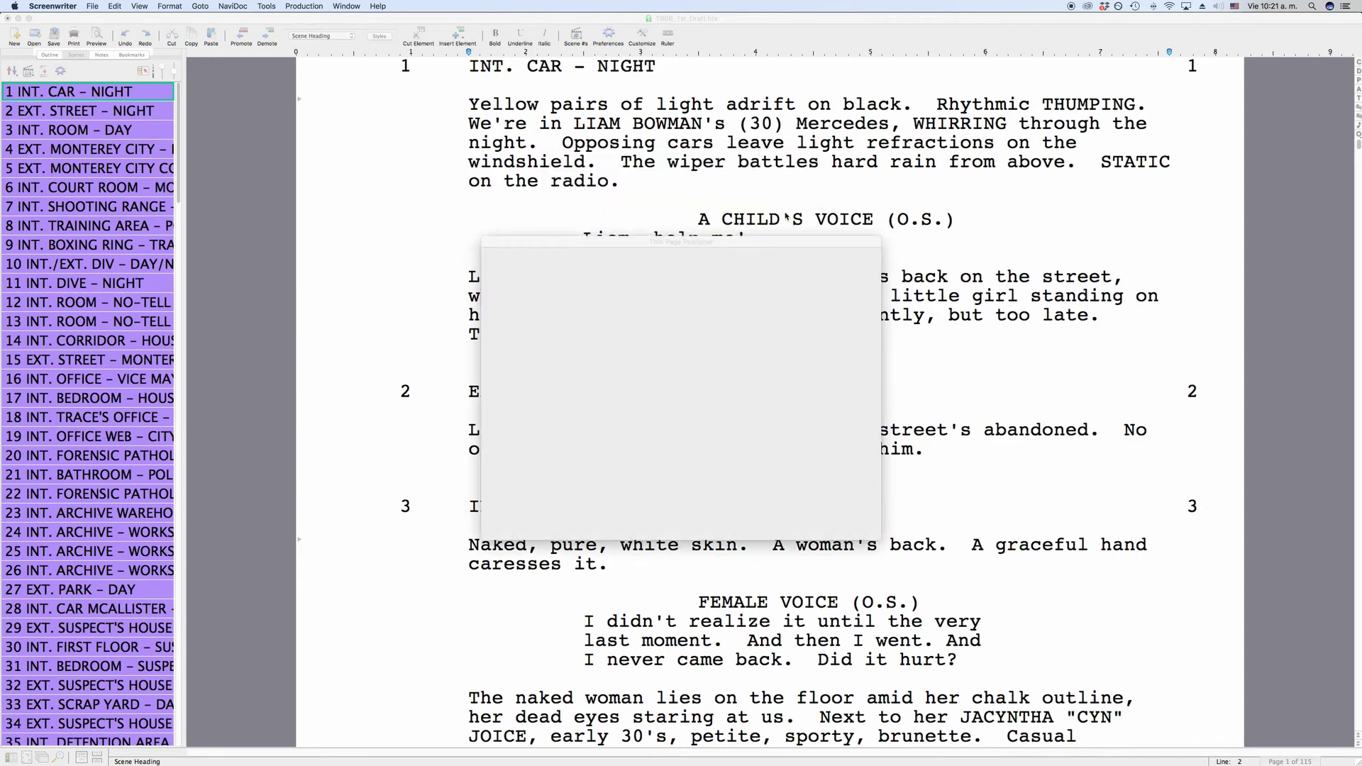
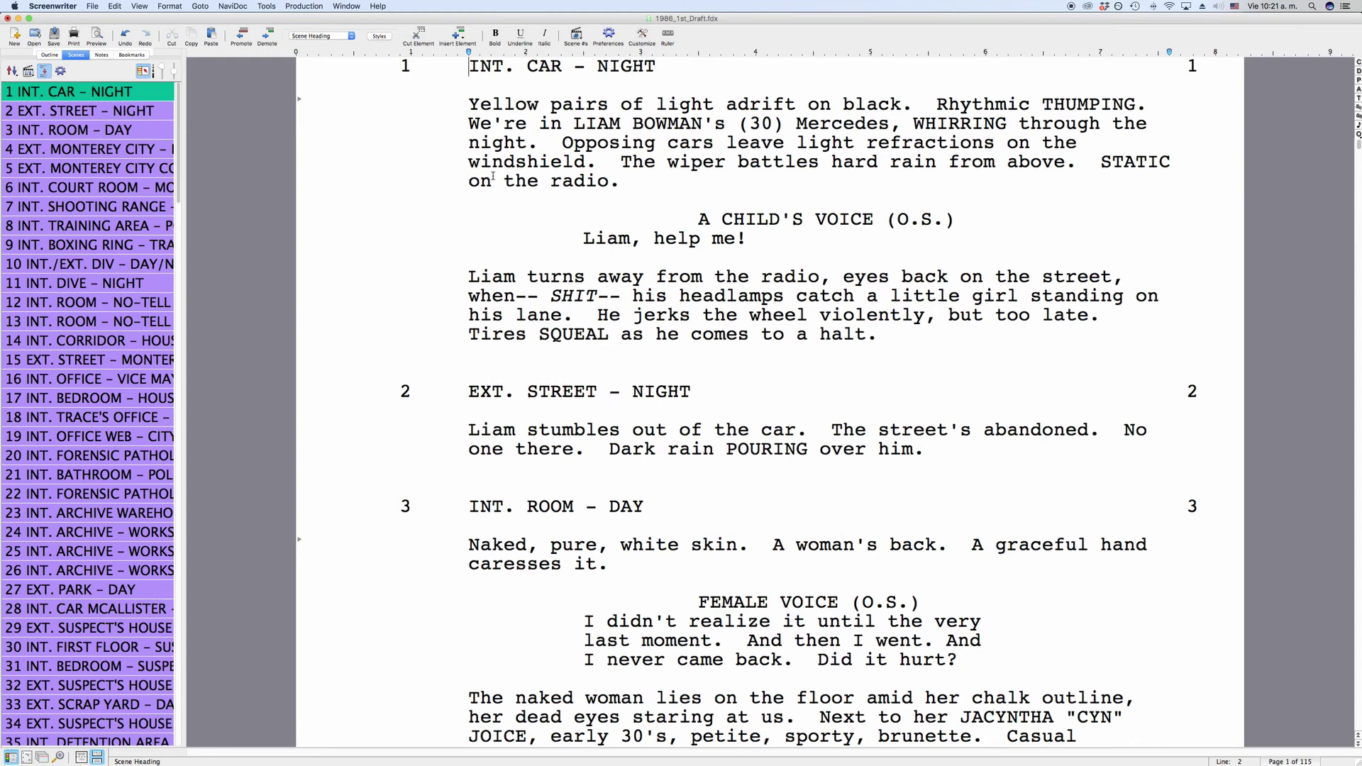
Apply a revision mark to the dialogue line "Liam, help me!" in scene 1
left_click(475, 114)
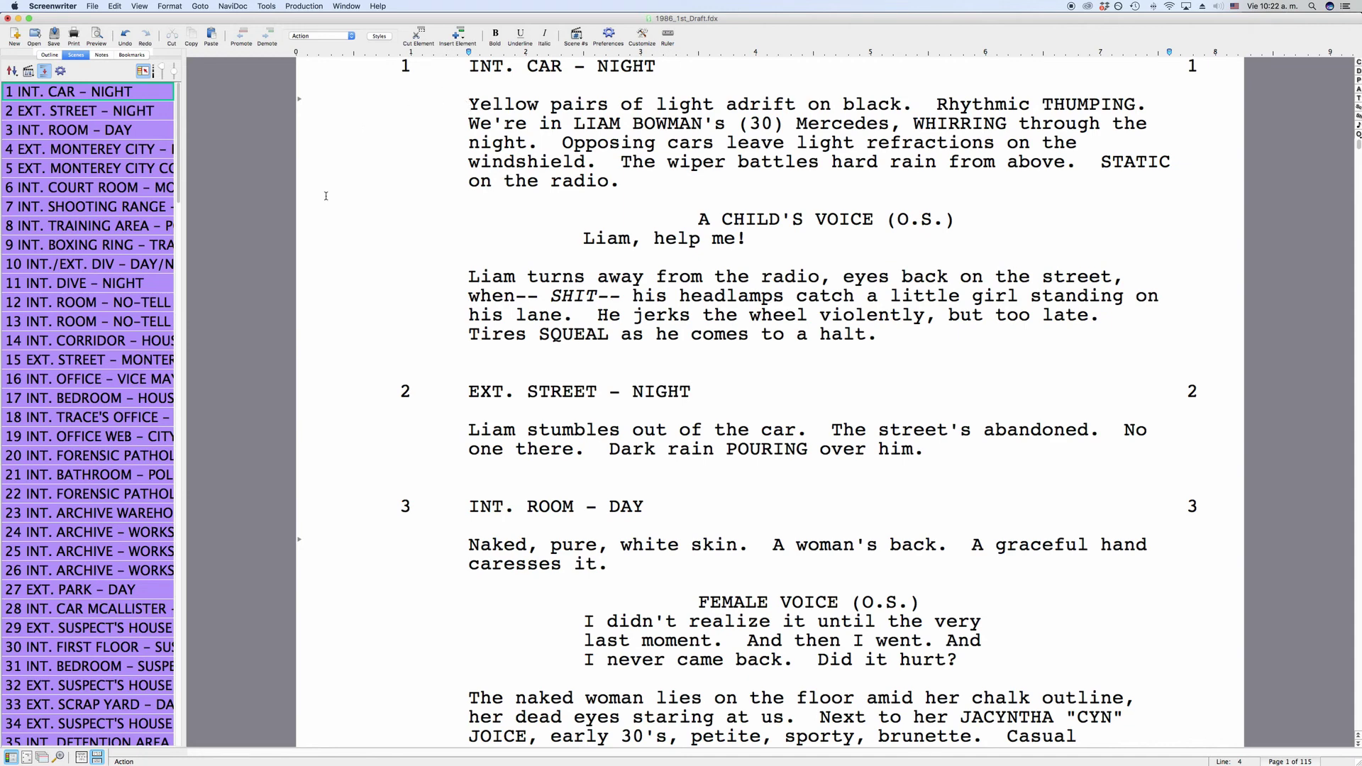
left_click(572, 242)
left_click_drag(581, 239, 704, 238)
left_click(653, 238)
left_click(300, 7)
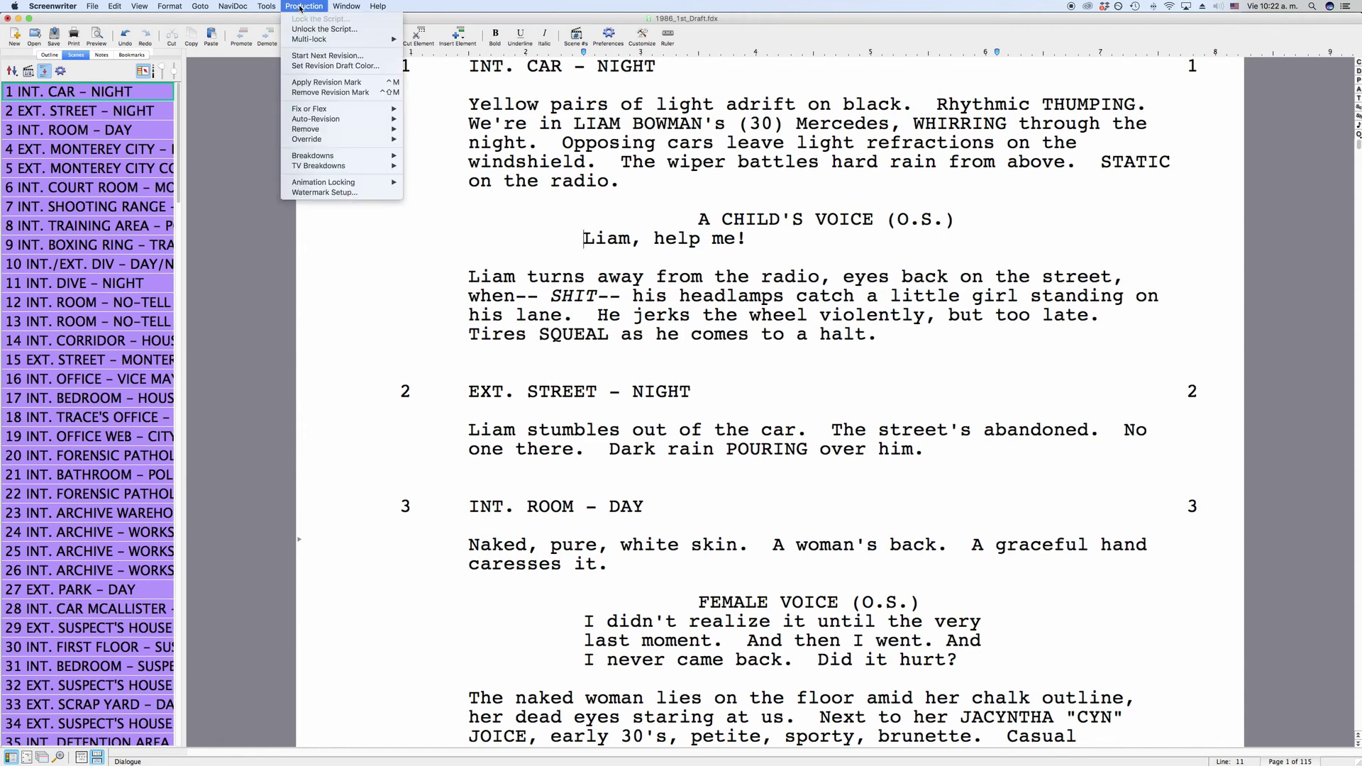
left_click(352, 82)
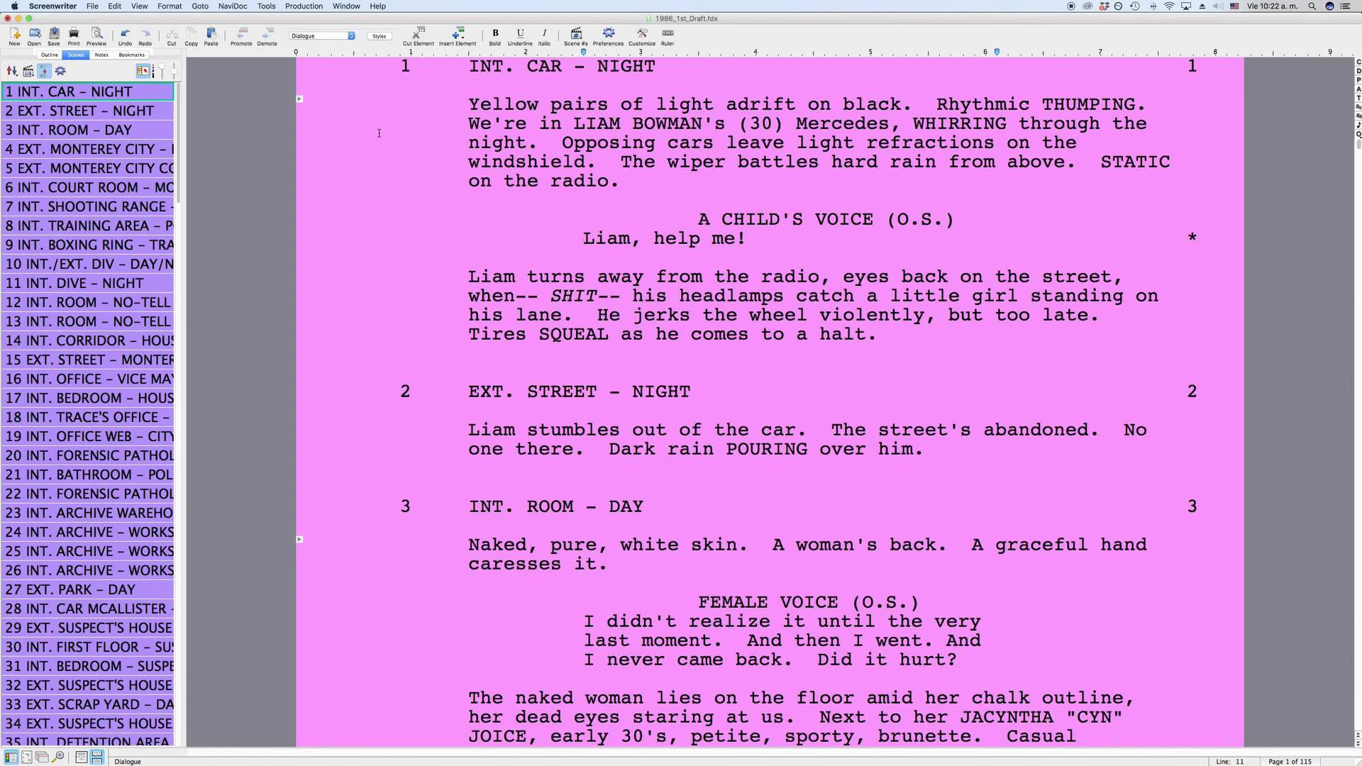
Remove the revision mark from the dialogue line "Liam, help me!" in scene 1
left_click(572, 241)
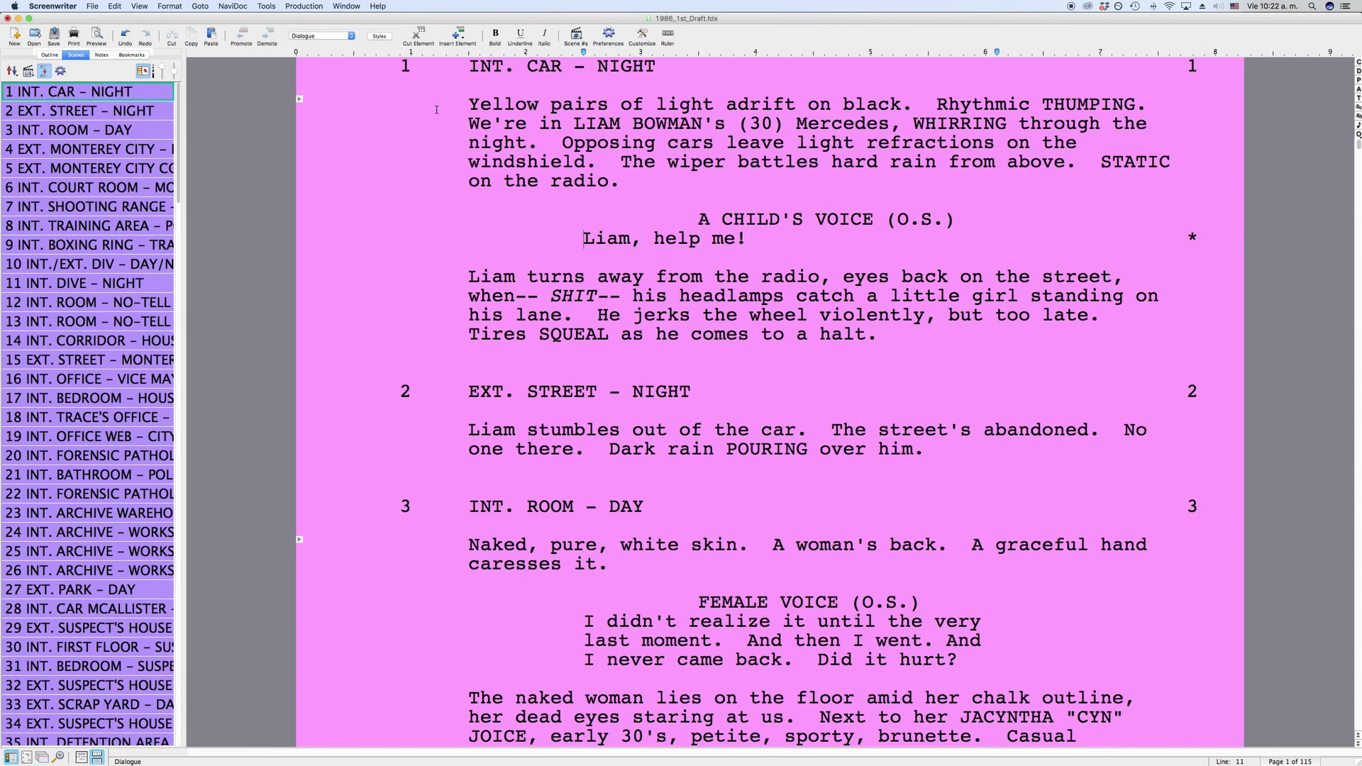
left_click(268, 7)
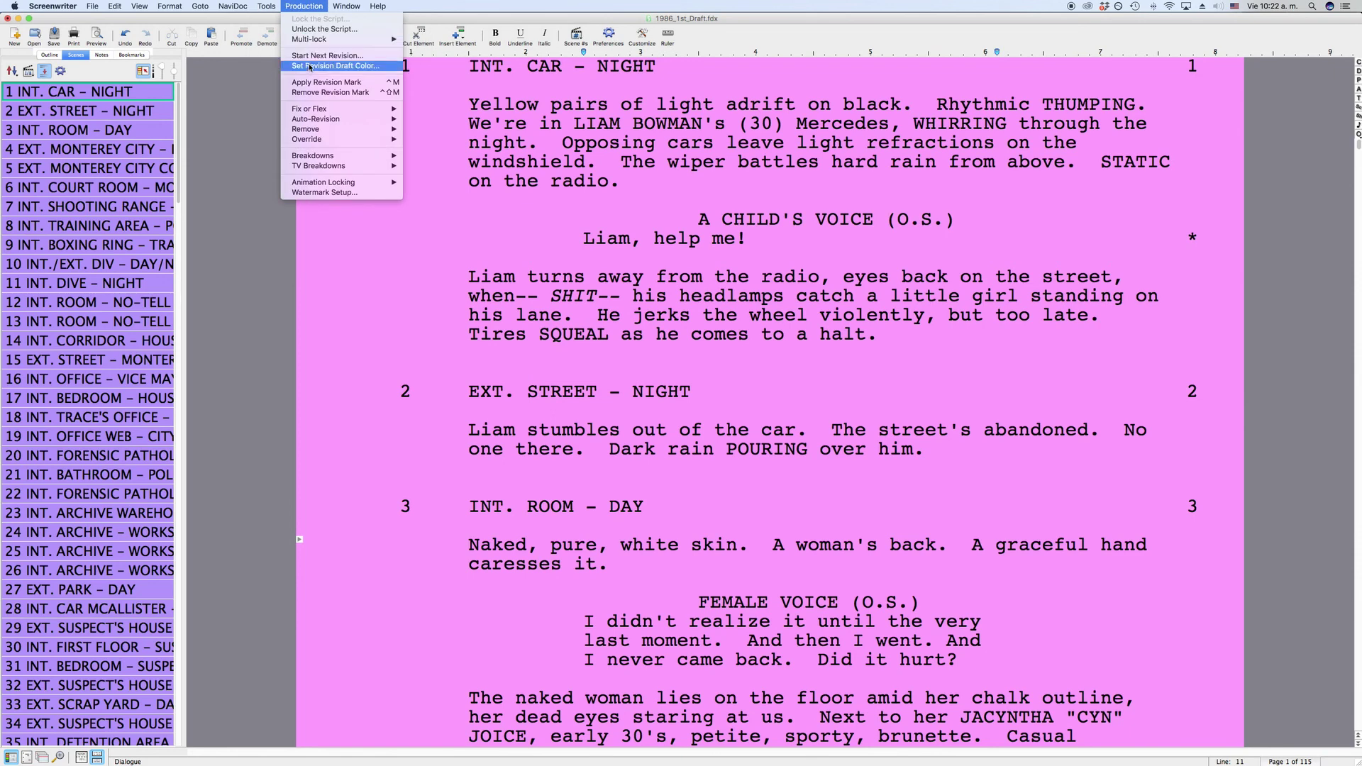
left_click(309, 66)
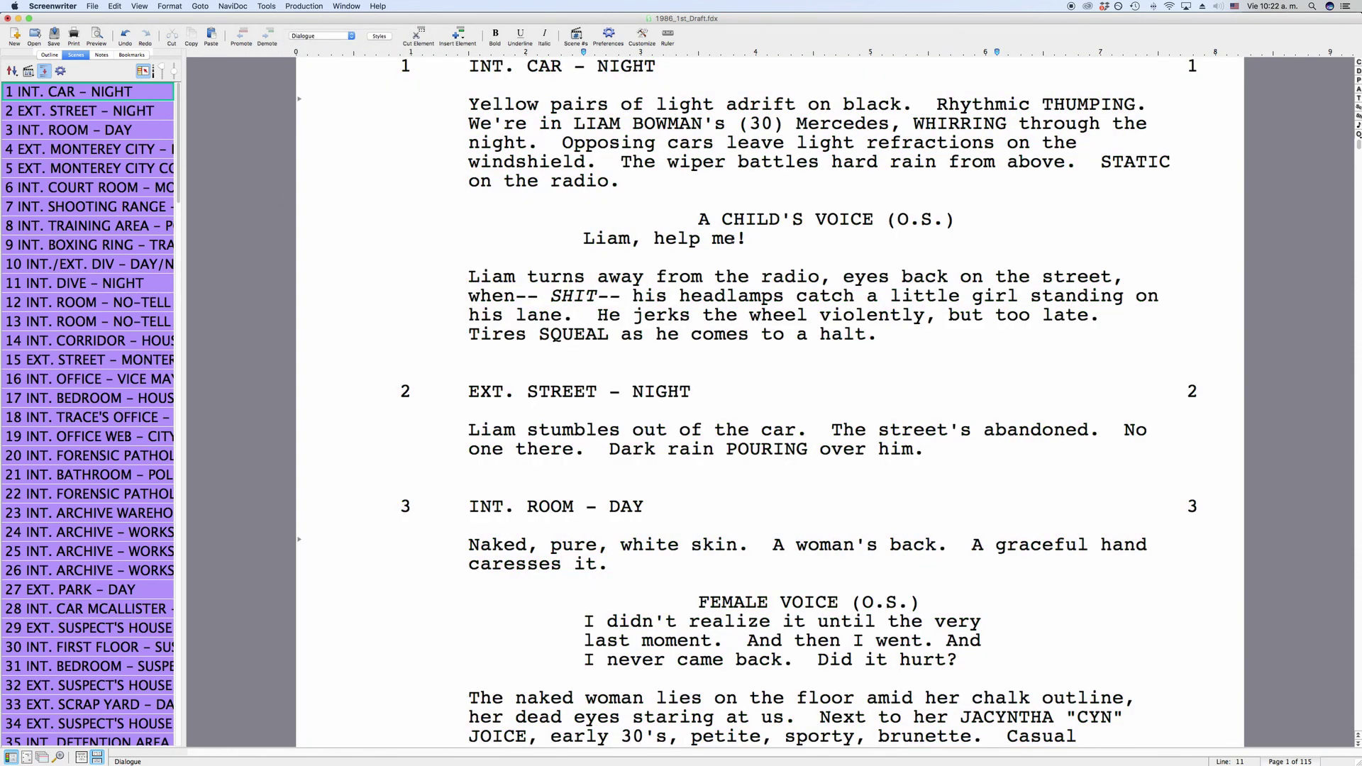